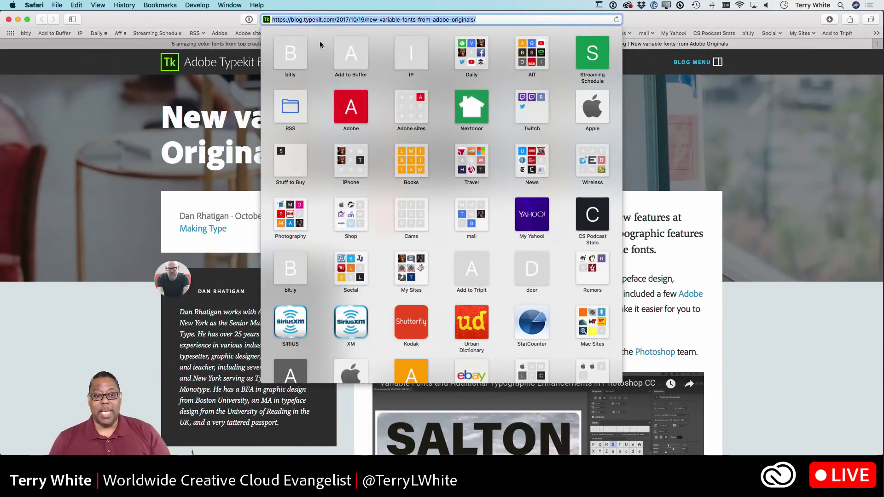
Examine the Typekit blog post on variable fonts and the color fonts offered on the Fontself page
left_click(192, 102)
scroll(463, 180, "down", 10)
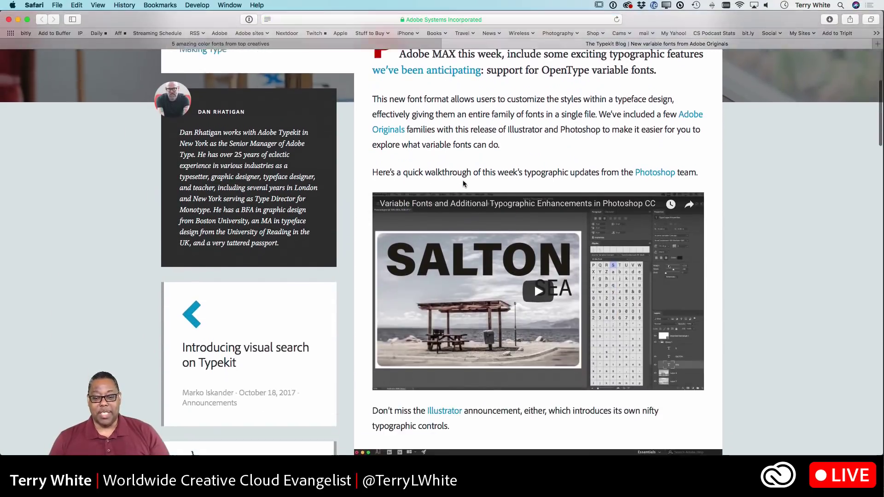
scroll(463, 183, "down", 15)
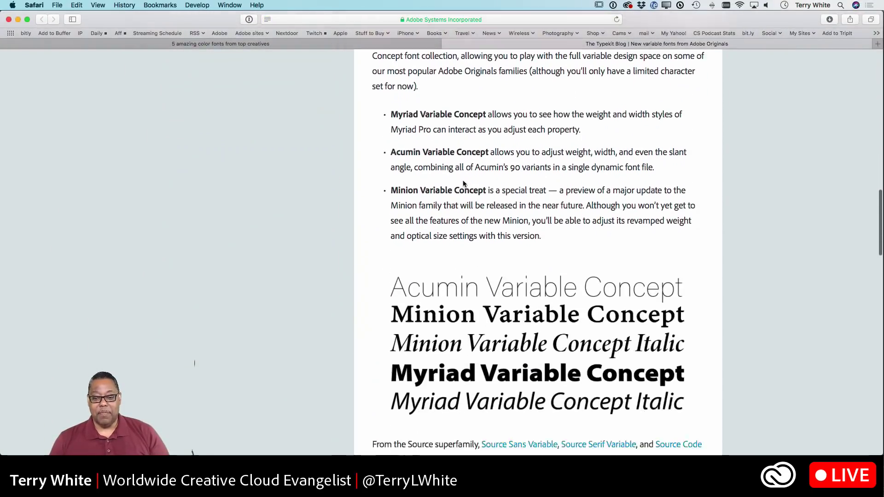
scroll(463, 183, "down", 5)
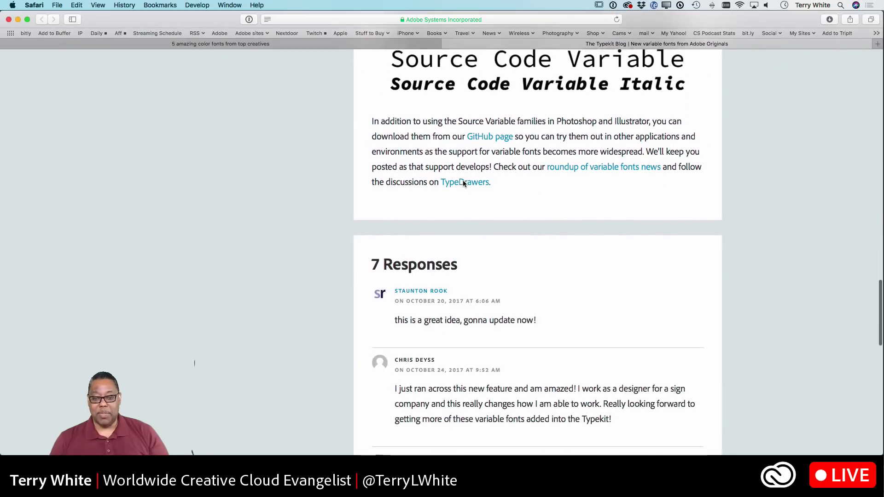
scroll(463, 183, "up", 8)
scroll(463, 184, "up", 2)
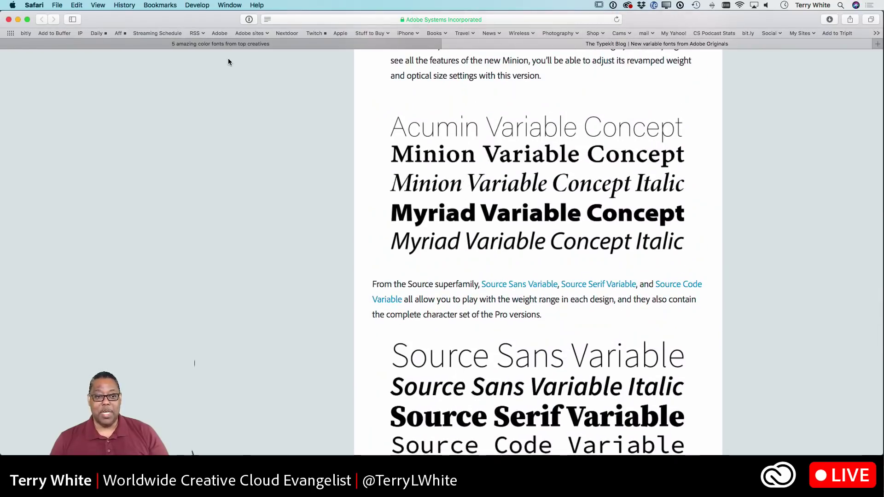
left_click(225, 43)
scroll(460, 214, "down", 10)
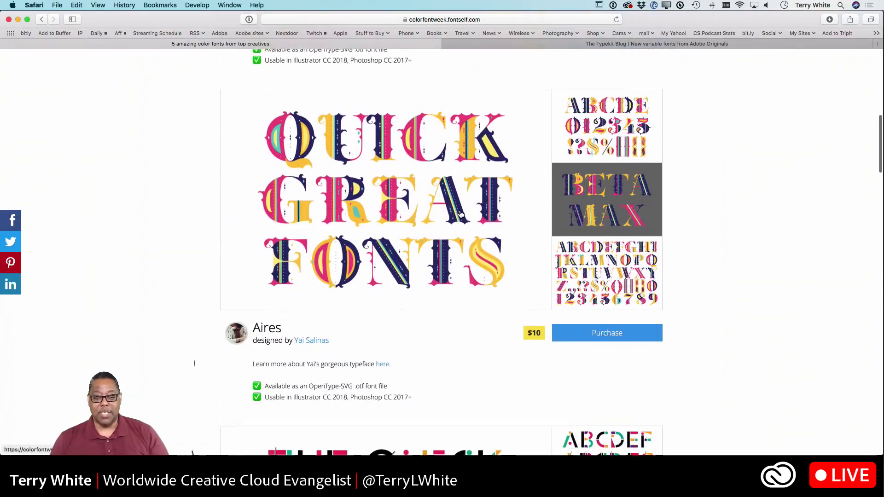
scroll(460, 214, "up", 5)
Switch to Illustrator and change the workspace to Typography
key("super+Tab")
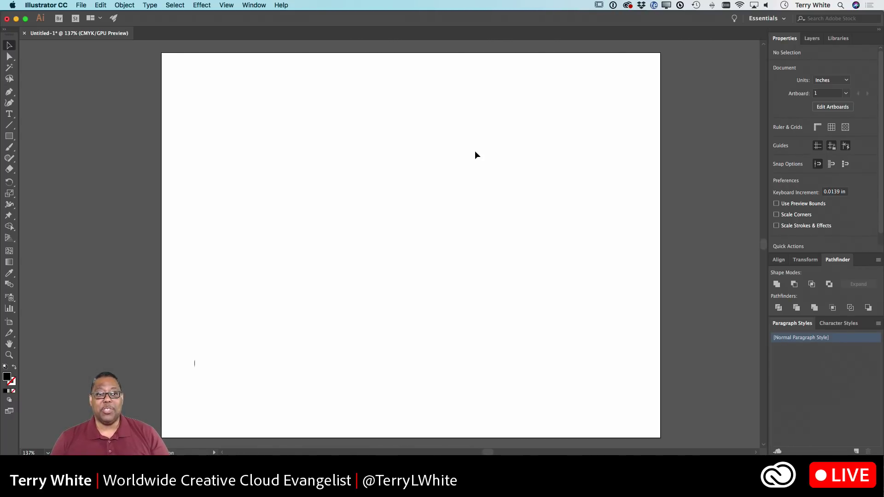
left_click(777, 21)
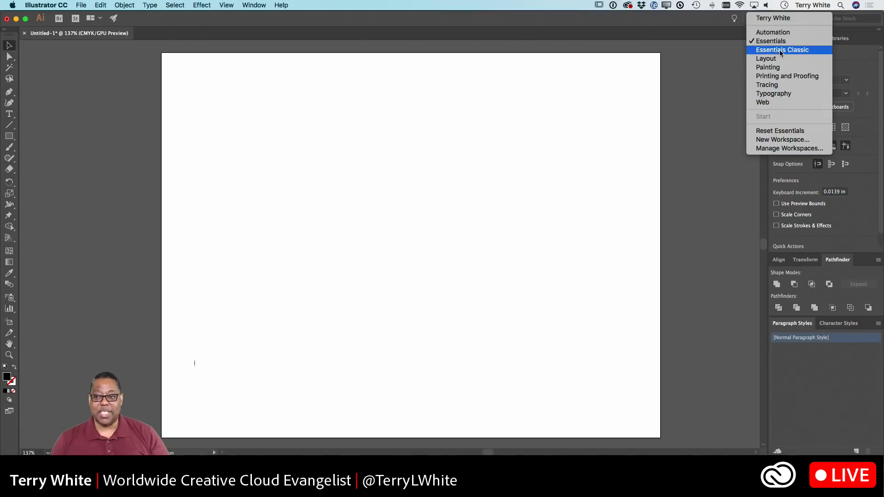
left_click(771, 94)
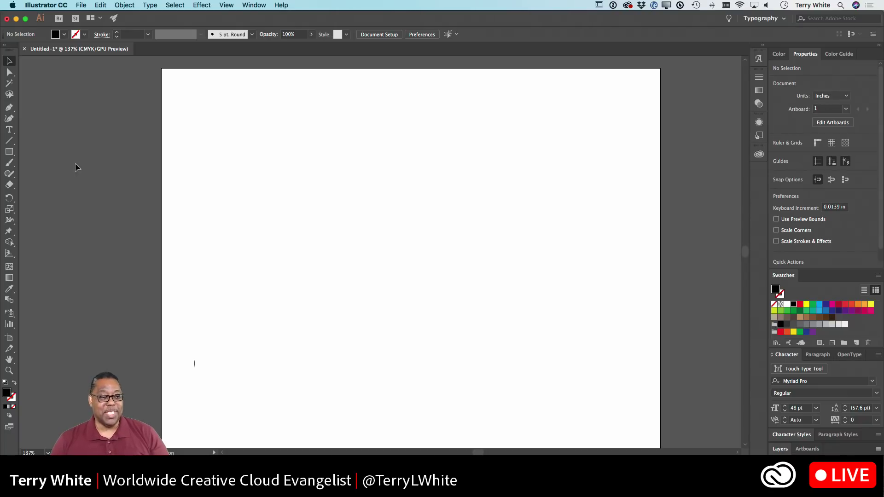
Add a point text line reading "facebook.com/adobeccdesign" near the artboard's upper edge with the Type tool
left_click(11, 132)
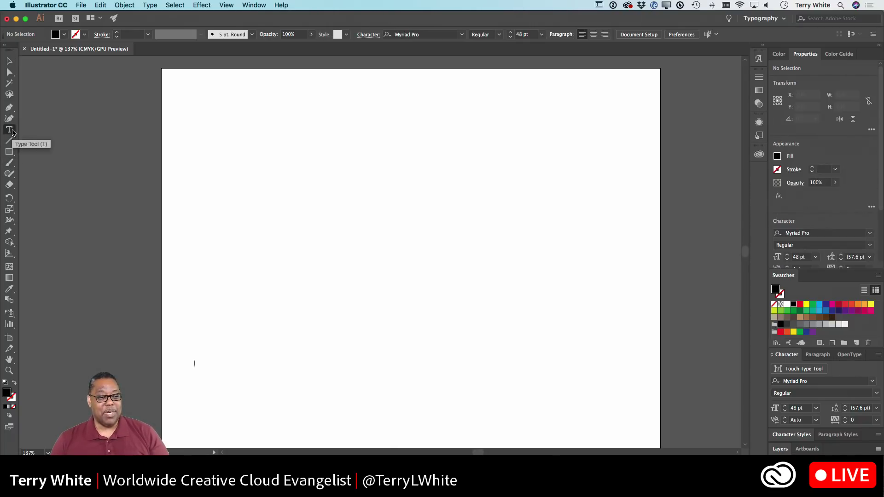
left_click(221, 130)
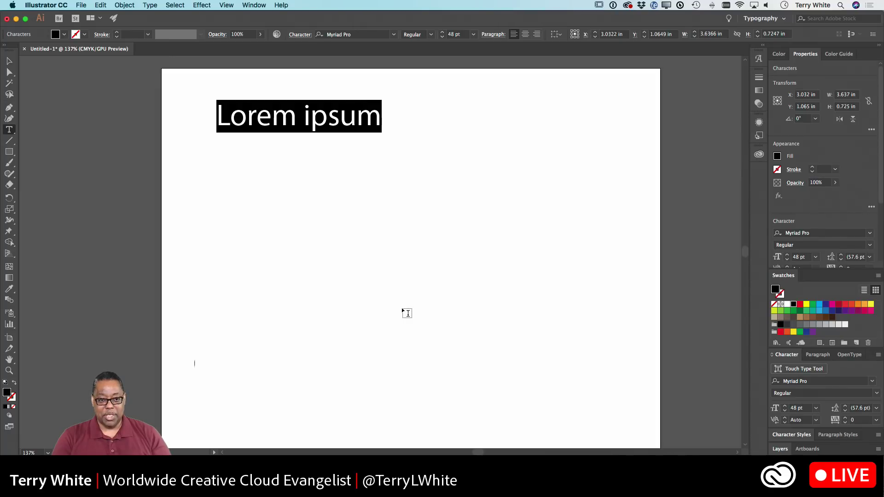
type("fac")
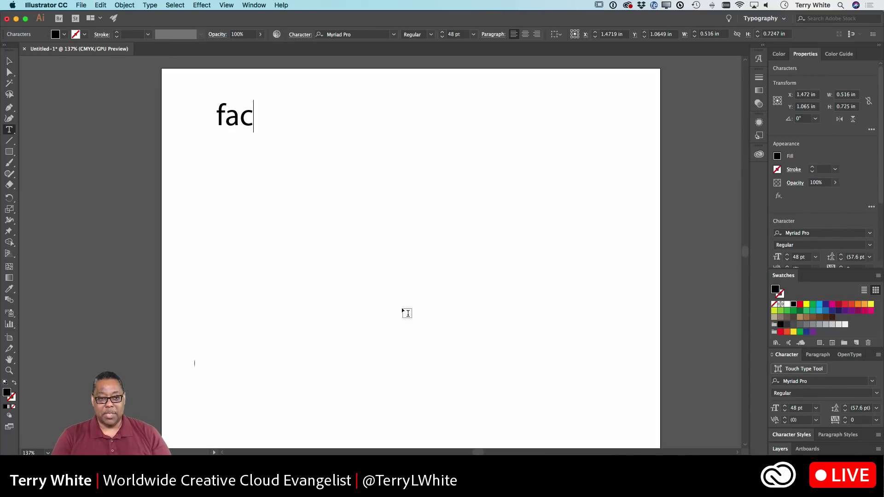
type("ebook.com/adbeoc")
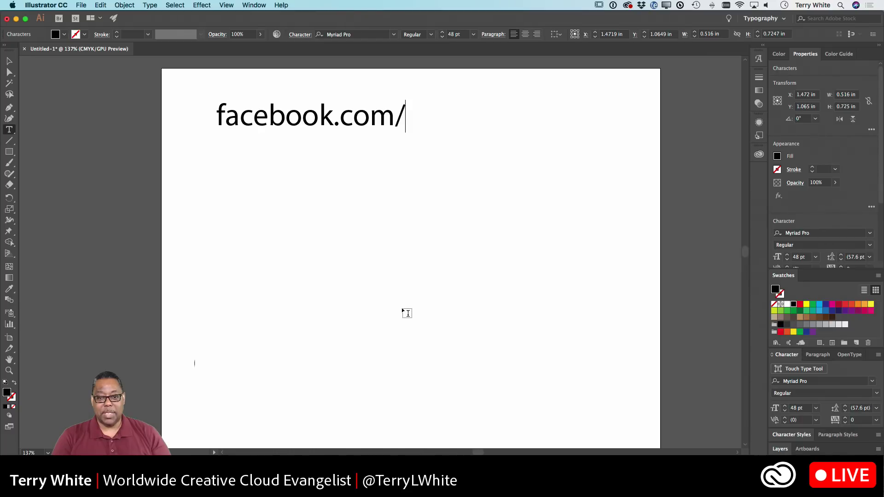
key("BackSpace")
key("BackSpace")
key("BackSpace")
key("BackSpace")
type("o")
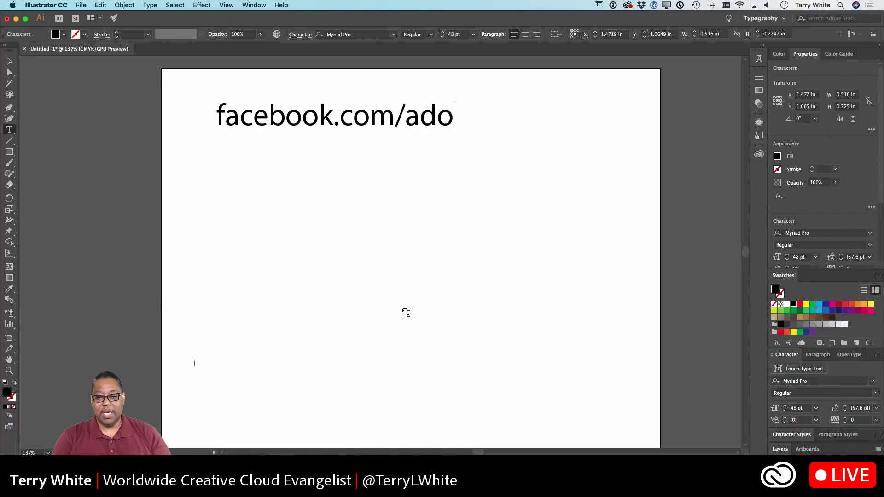
type("beccdesign")
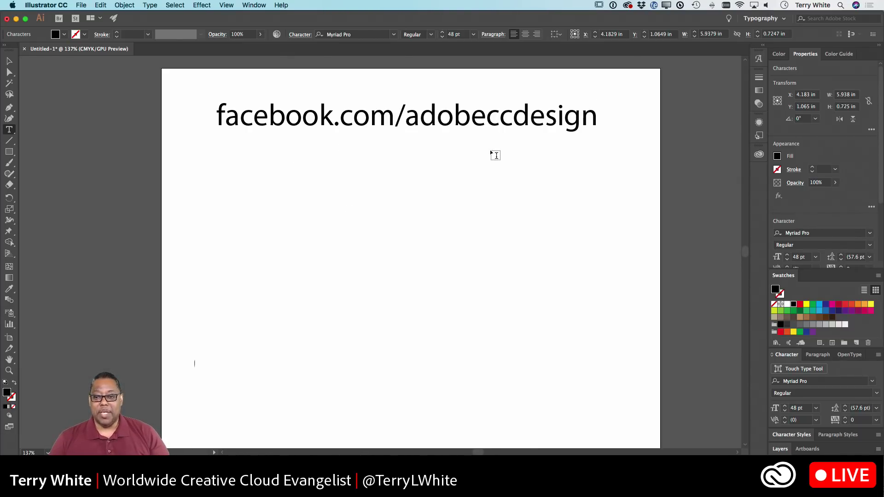
Add the text "Color Fonts" below the web address in the same text object, leaving one blank line between
key("Return")
key("Return")
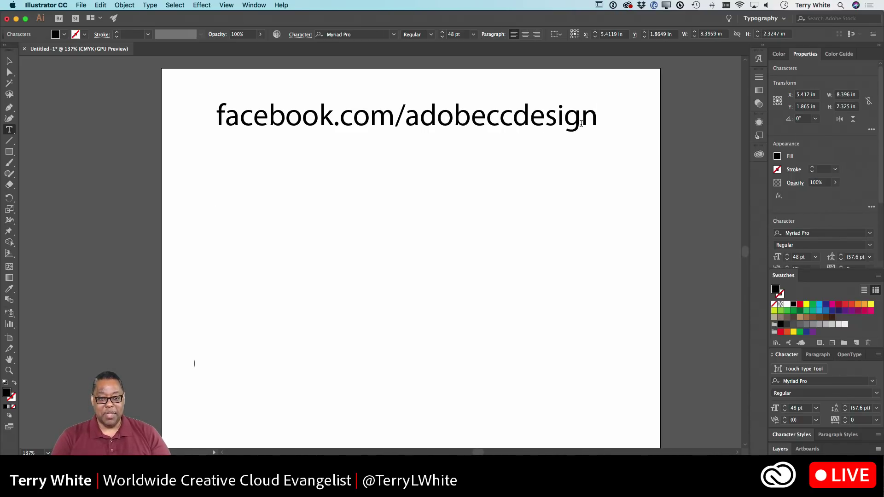
type("Color")
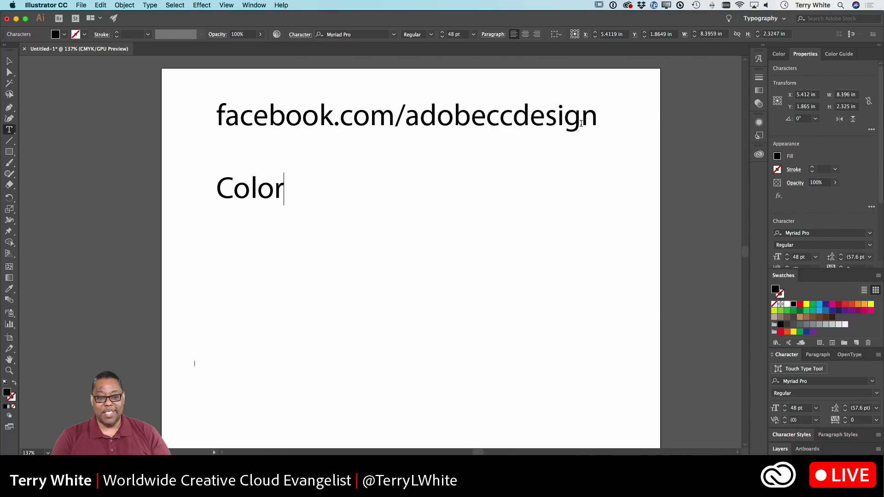
type(" Fonts")
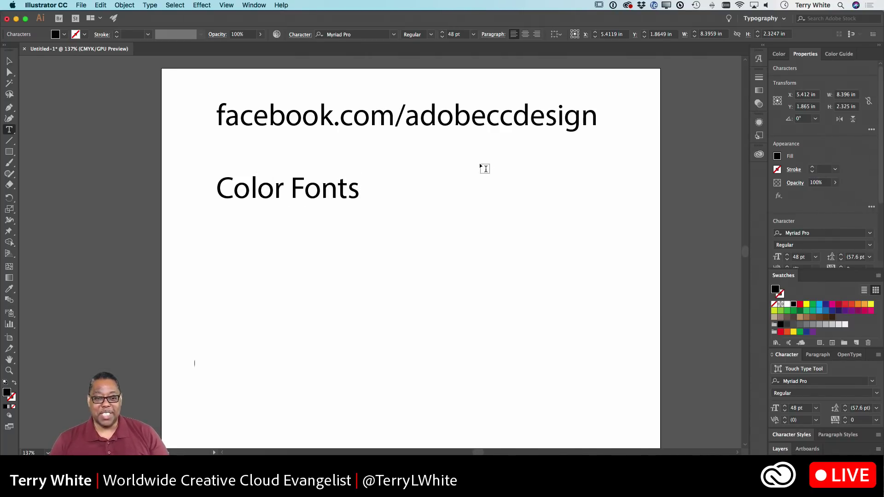
Filter the font list to favorites and apply the Playbox font to the "Color Fonts" line
left_click_drag(359, 185, 222, 197)
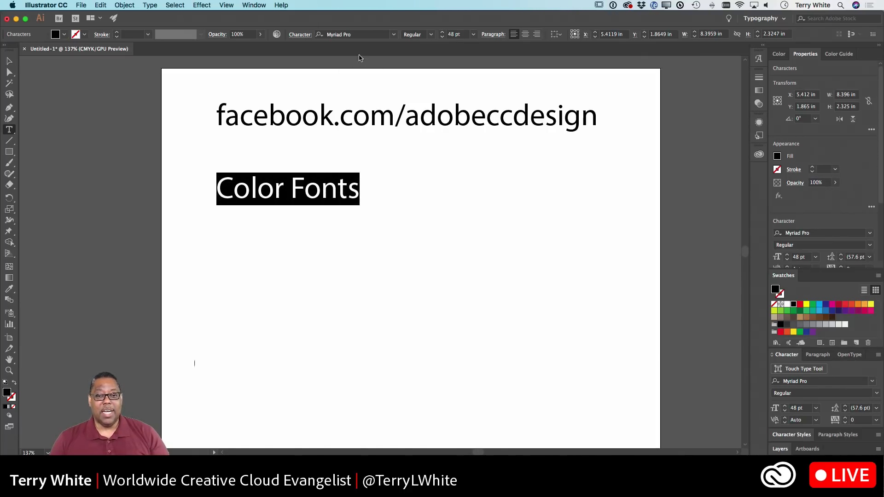
left_click(395, 35)
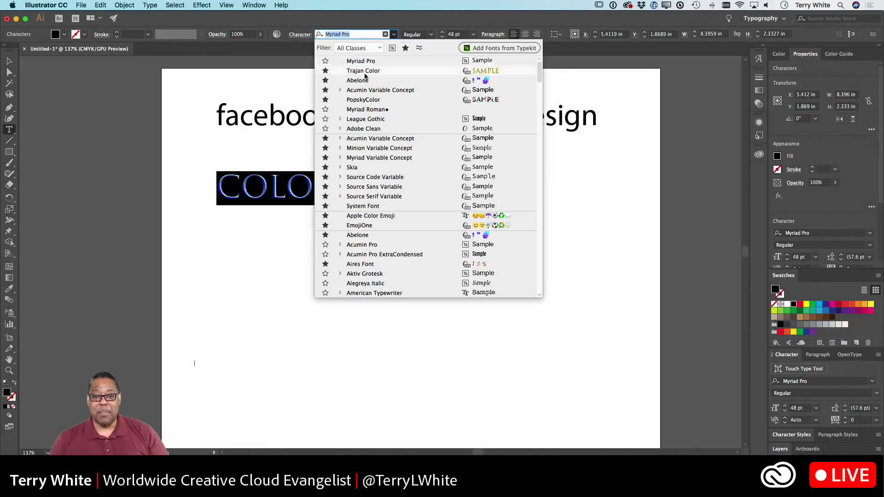
left_click(326, 100)
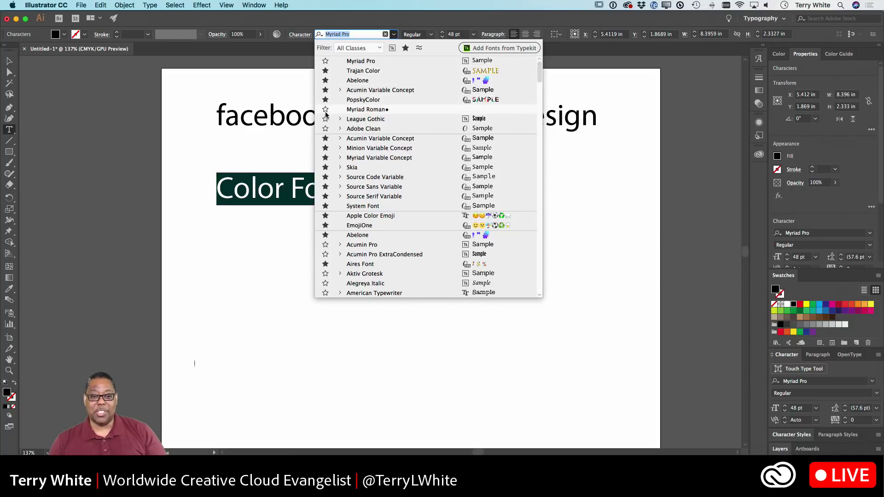
left_click(406, 49)
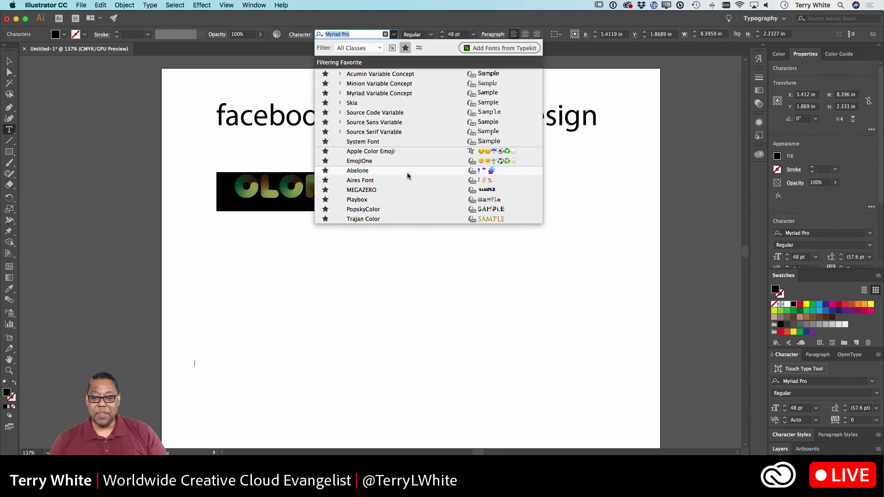
left_click(408, 202)
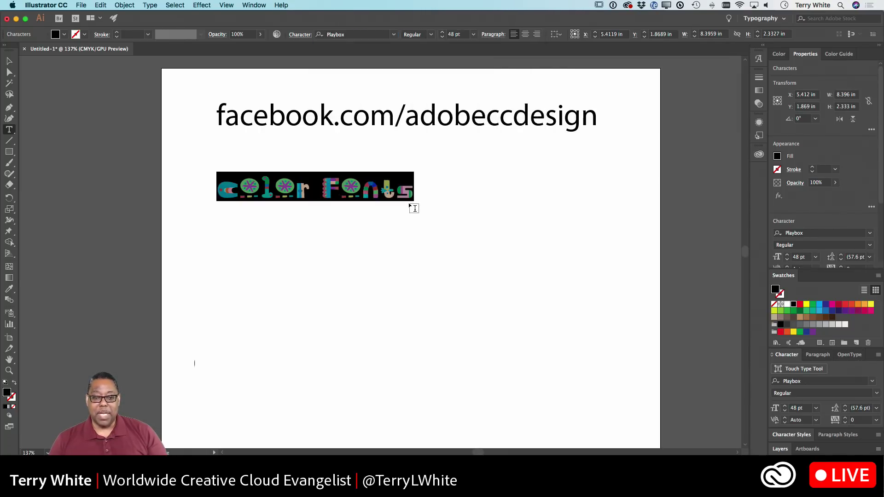
key("Escape")
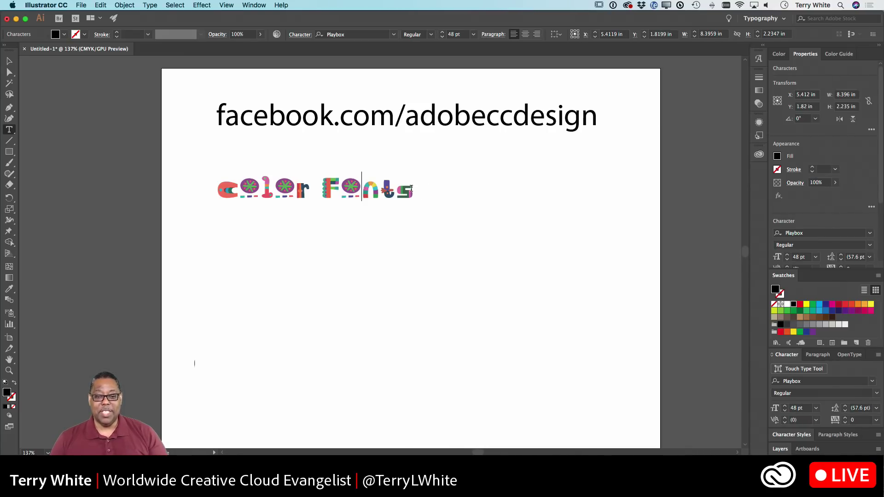
Enlarge the "Color Fonts" line to 88 pt
left_click_drag(414, 187, 192, 179)
key("super+shift+period")
key("super+shift+period")
key("super+shift+period")
key("super+shift+period")
key("super+shift+period")
key("super+shift+period")
key("super+shift+period")
key("super+shift+period")
key("super+shift+period")
key("super+shift+period")
key("super+shift+period")
key("super+shift+period")
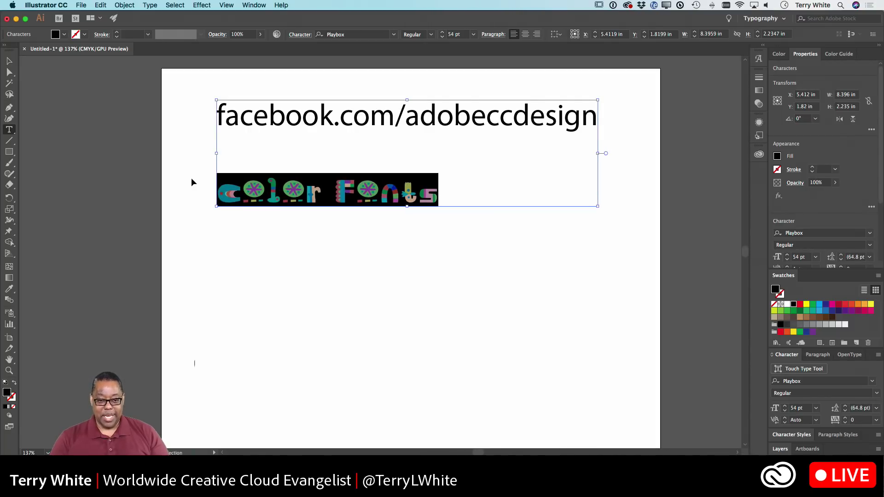
key("super+shift+period")
key("super+shift+period")
key("super+shift+period")
key("super+shift+period")
key("super+shift+period")
key("super+shift+period")
key("super+shift+period")
key("super+shift+period")
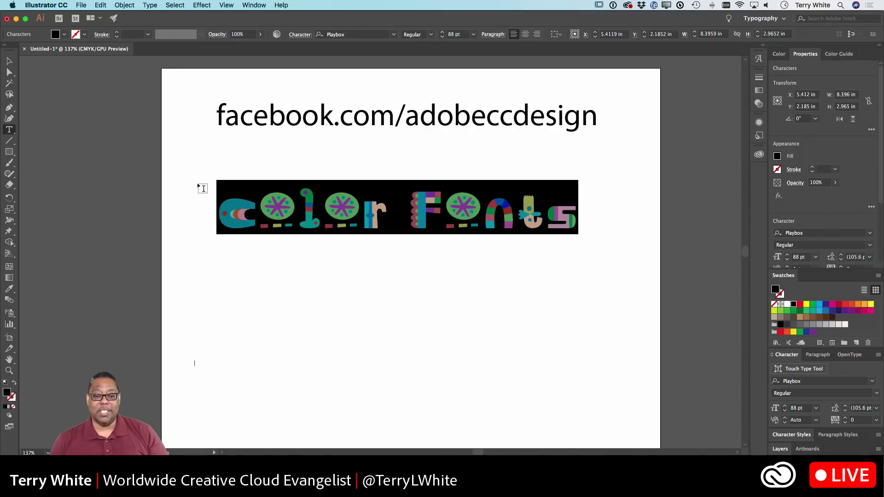
Replace the word "Color" with "colour" in the Playbox line
left_click(310, 204)
left_click_drag(387, 218, 223, 220)
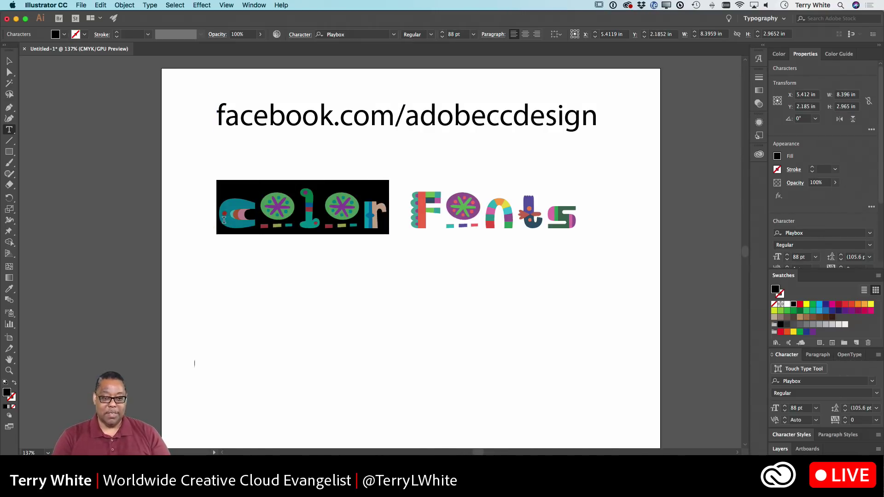
type("colo")
type("u")
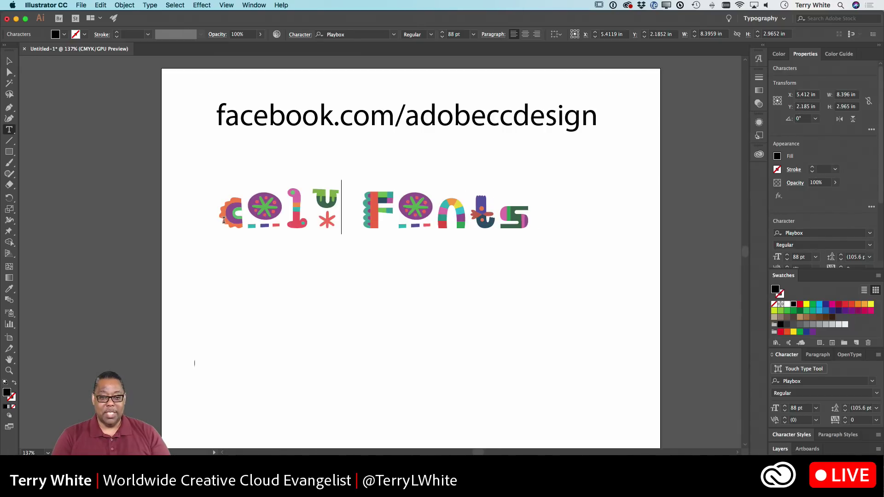
key("BackSpace")
type("our")
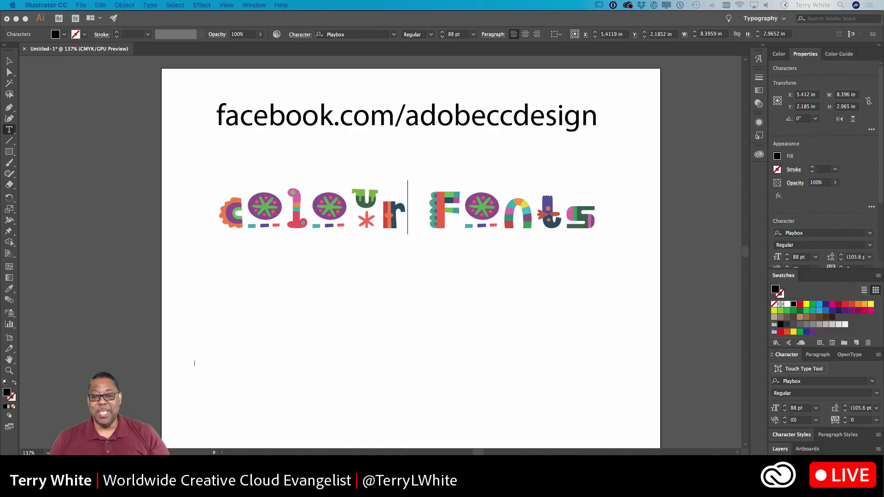
Apply the Abelone font to the whole "colour Fonts" line
left_click(517, 304)
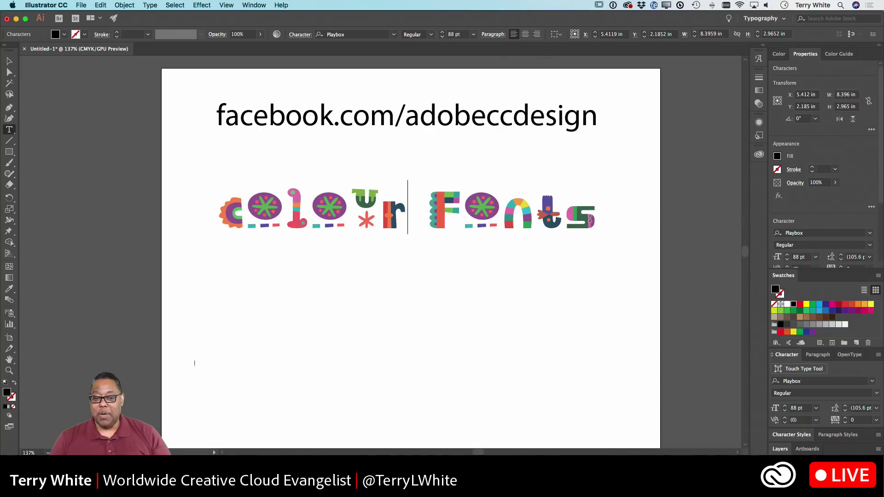
left_click_drag(590, 218, 223, 237)
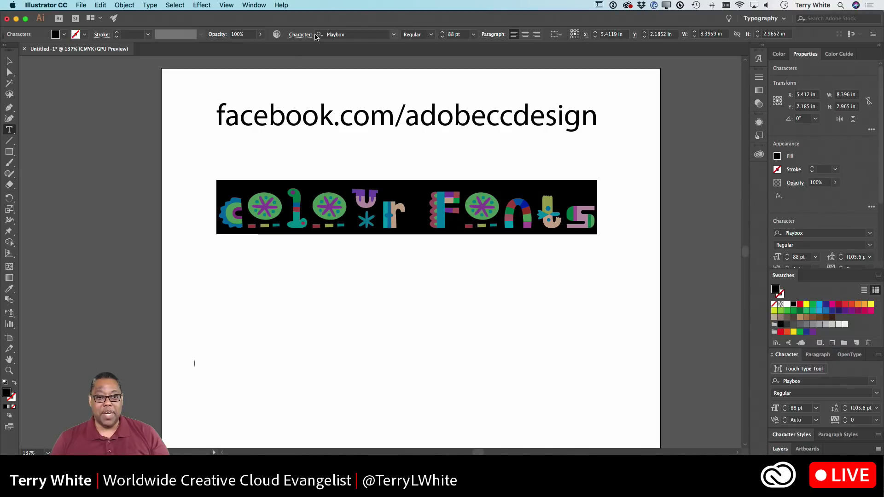
left_click(395, 36)
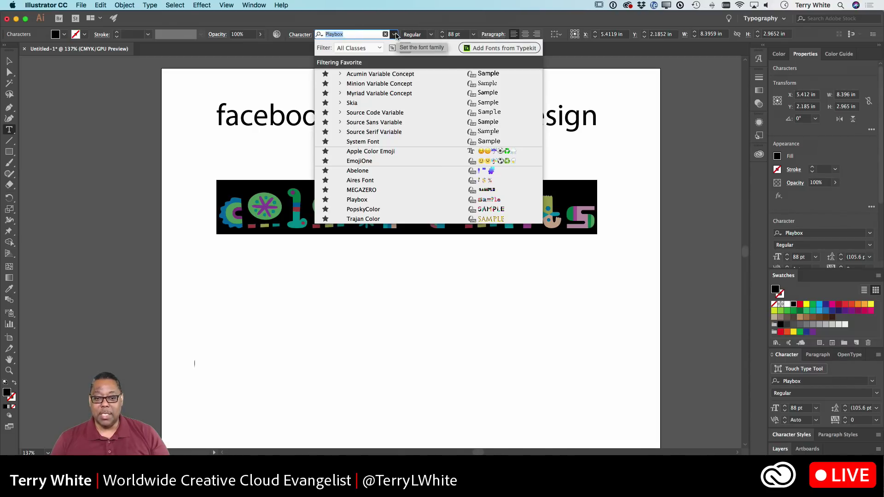
left_click(402, 170)
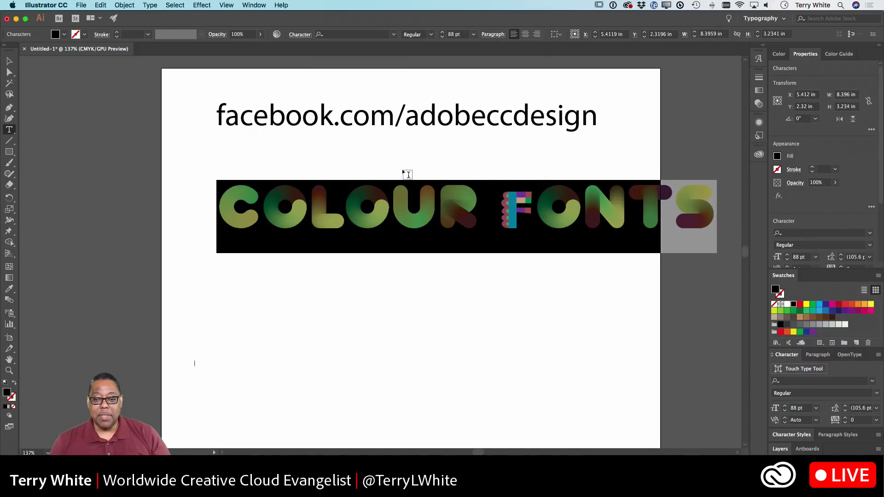
Reduce the "colour Fonts" line to 72 pt so it fits within the artboard, and deselect the text
key("Escape")
key("super+shift+comma")
key("super+shift+comma")
key("super+shift+comma")
key("super+shift+comma")
key("super+shift+comma")
key("super+shift+comma")
key("super+shift+comma")
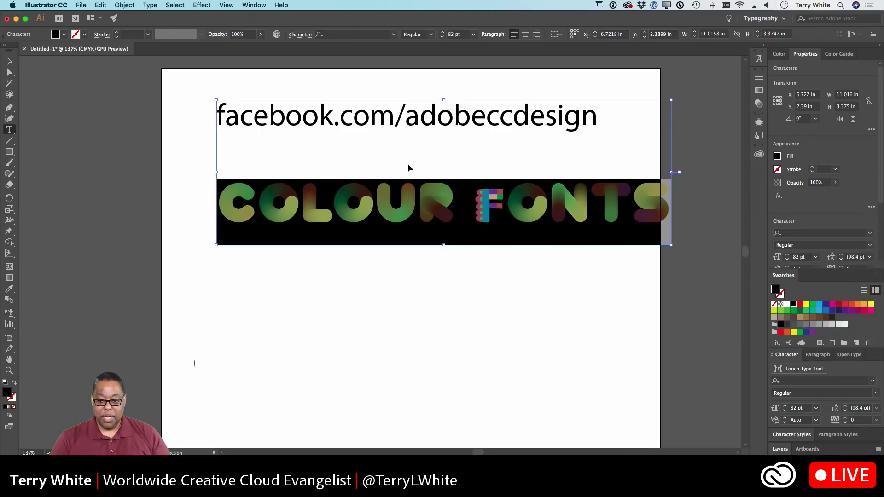
key("super+shift+comma")
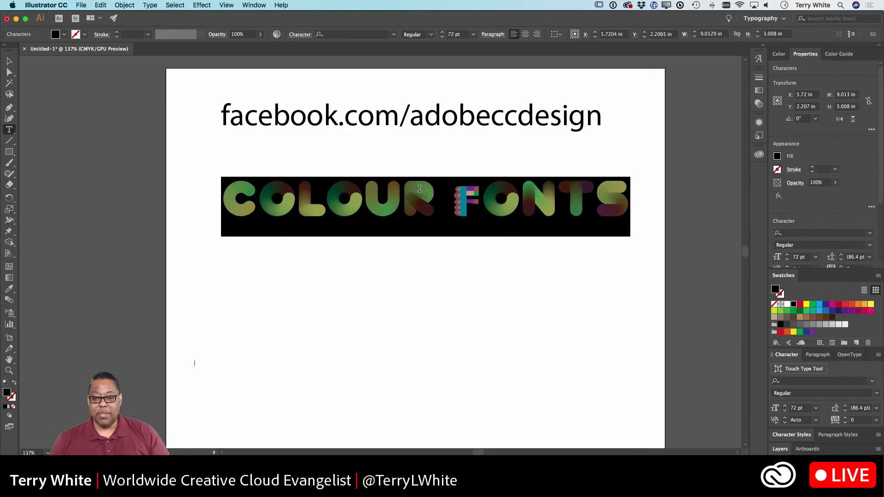
left_click(420, 189)
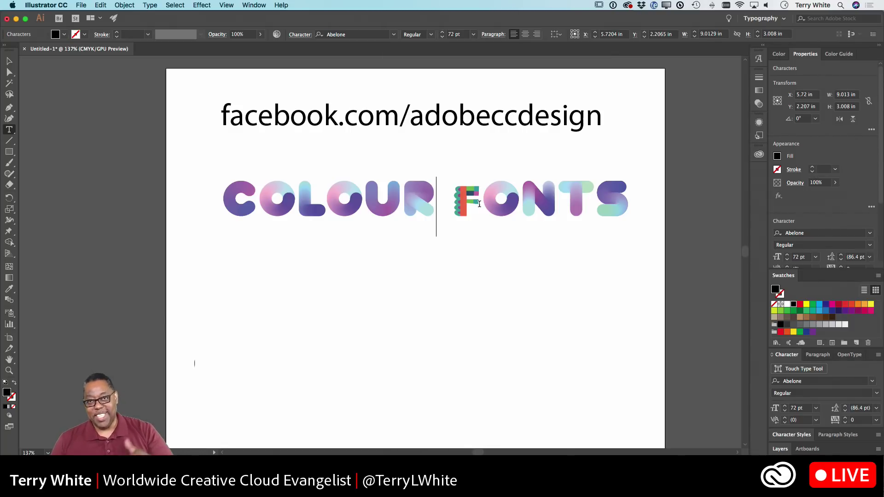
left_click(522, 195)
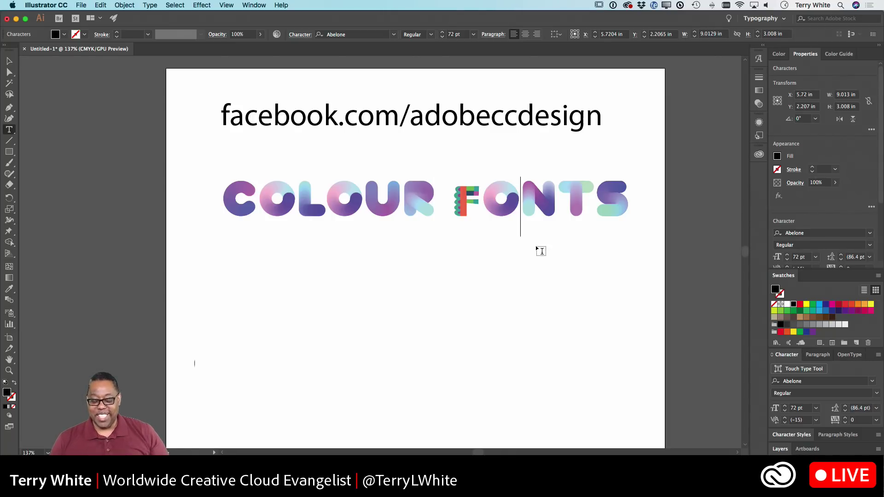
type("F")
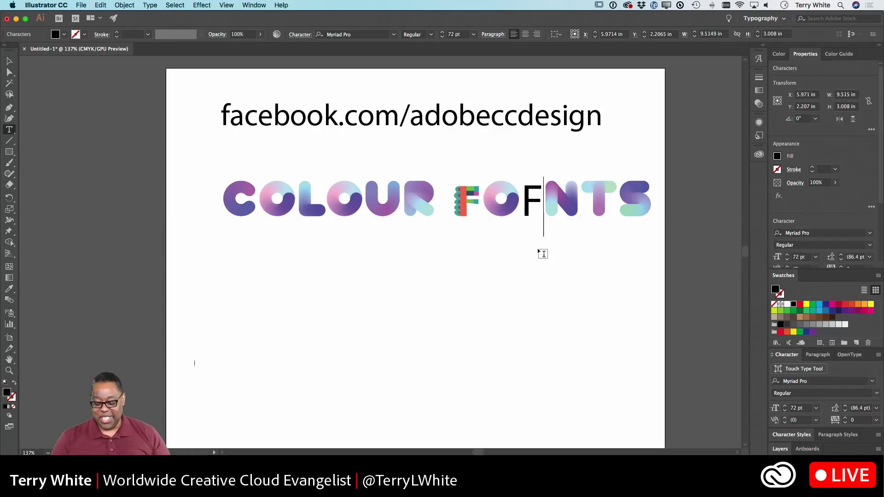
key("BackSpace")
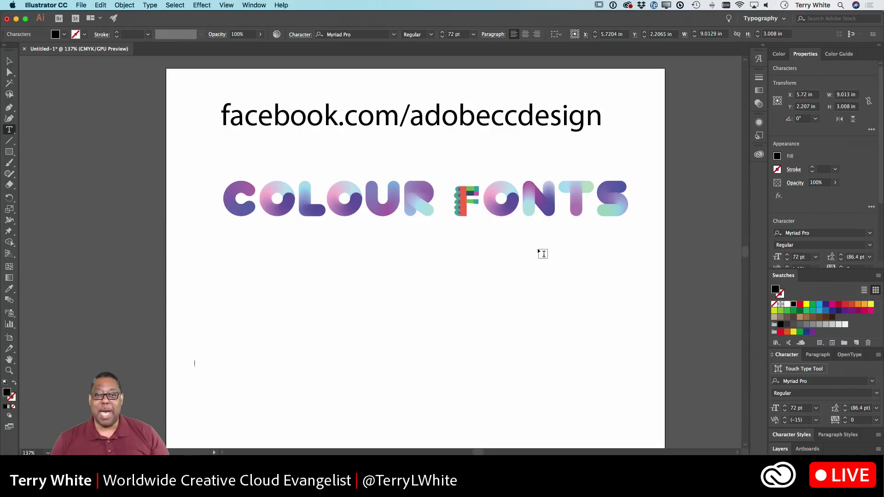
Replace the capital "F" of "Fonts" with a lowercase "f" and apply the Abelone font to that letter
left_click_drag(479, 202, 463, 206)
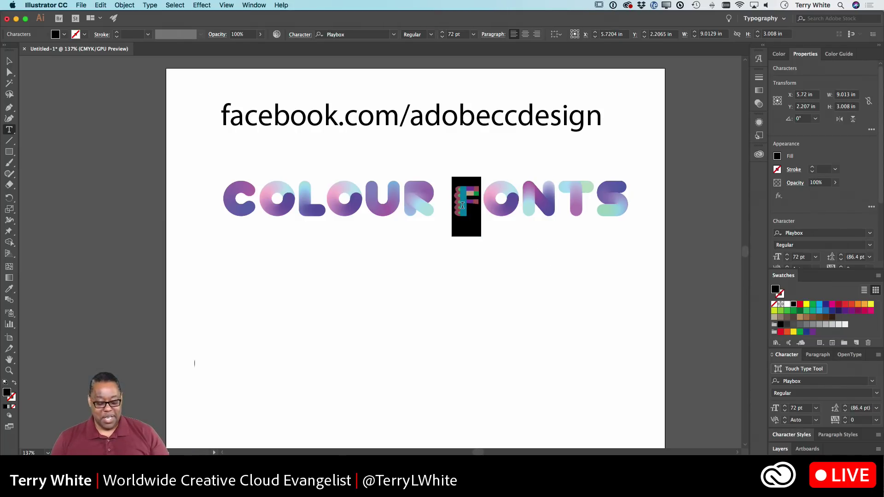
type("f")
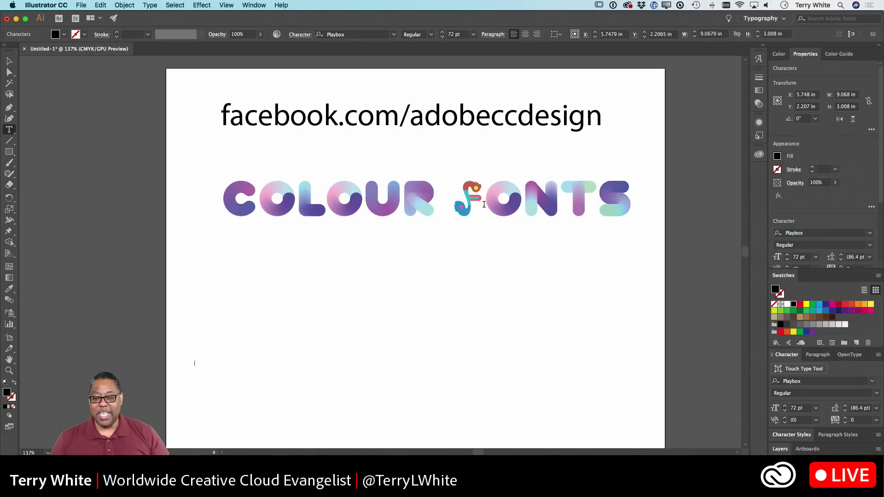
left_click_drag(483, 202, 448, 210)
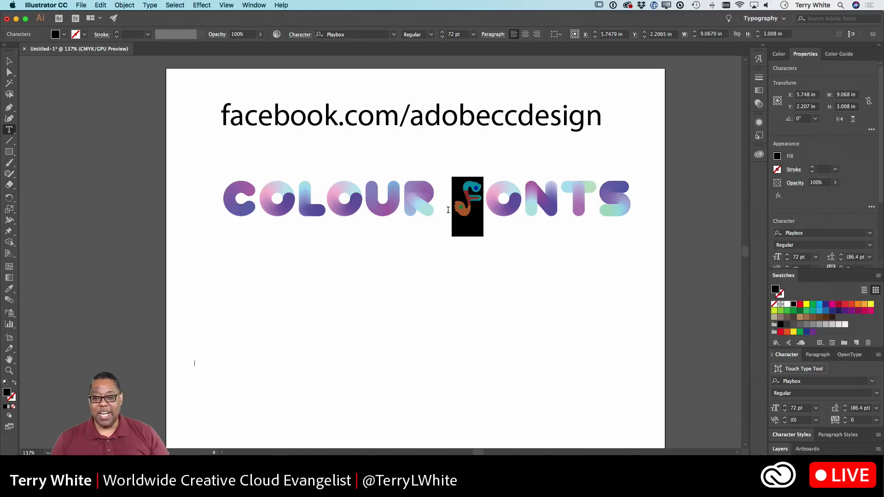
left_click(386, 33)
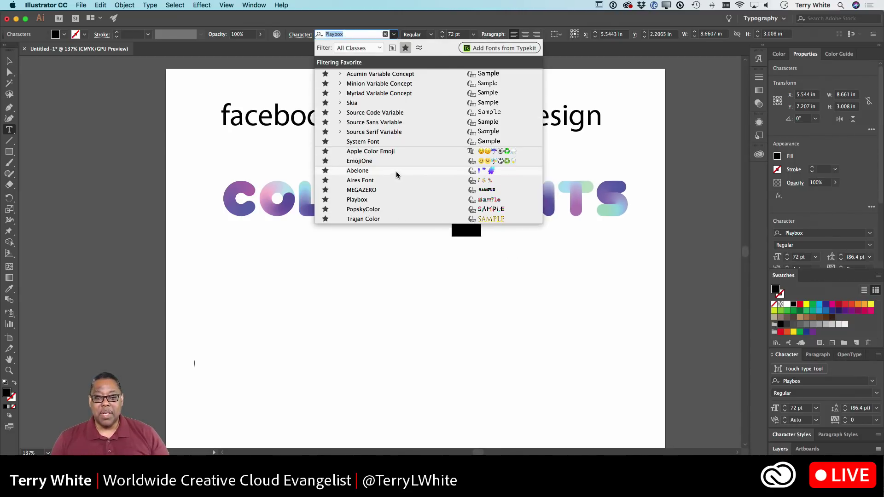
left_click(396, 171)
key("Right")
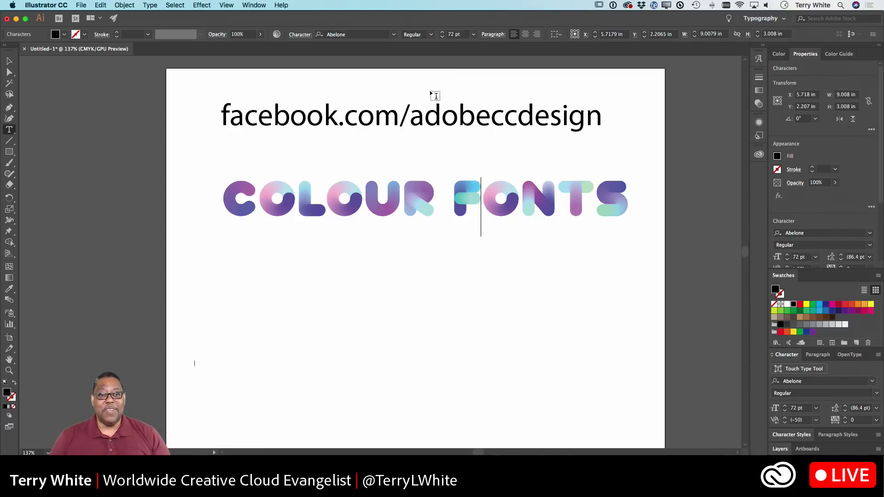
Apply the PopskyColor font to the whole "colour fonts" line
key("shift+End")
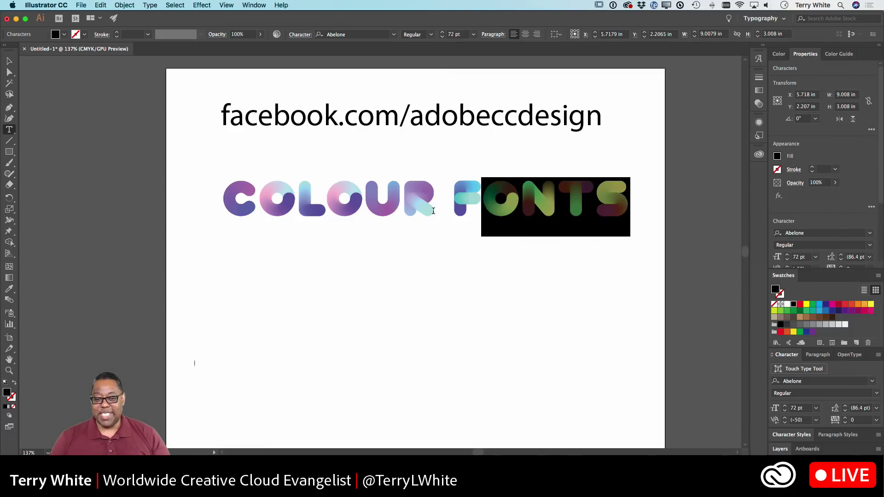
key("shift+Left")
key("shift+Left")
key("shift+Left")
key("shift+Left")
key("shift+Left")
key("shift+Left")
key("shift+Left")
key("shift+Left")
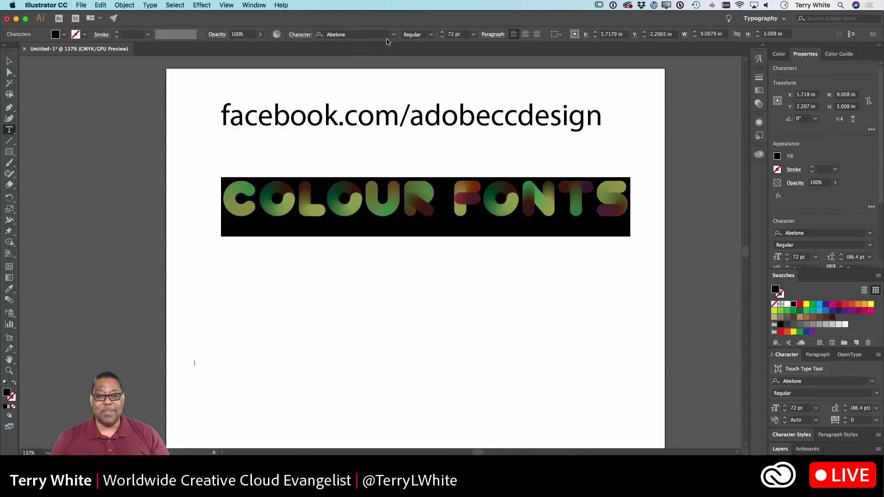
left_click(393, 37)
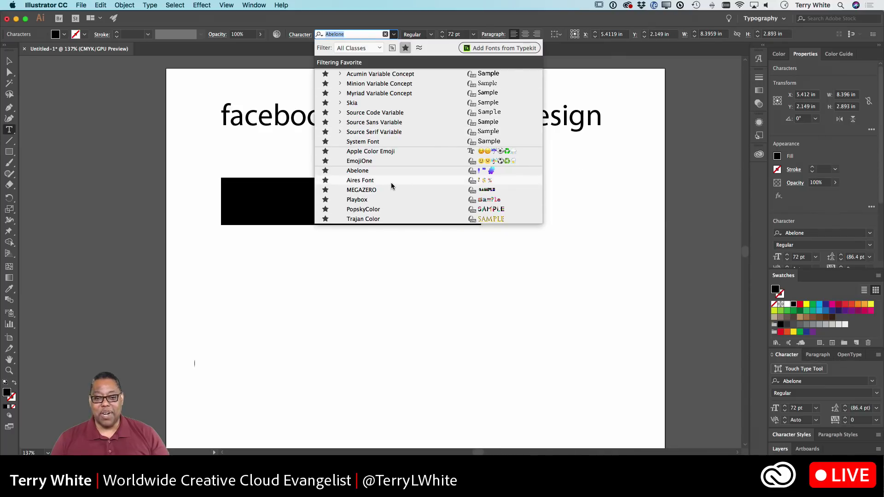
left_click(388, 208)
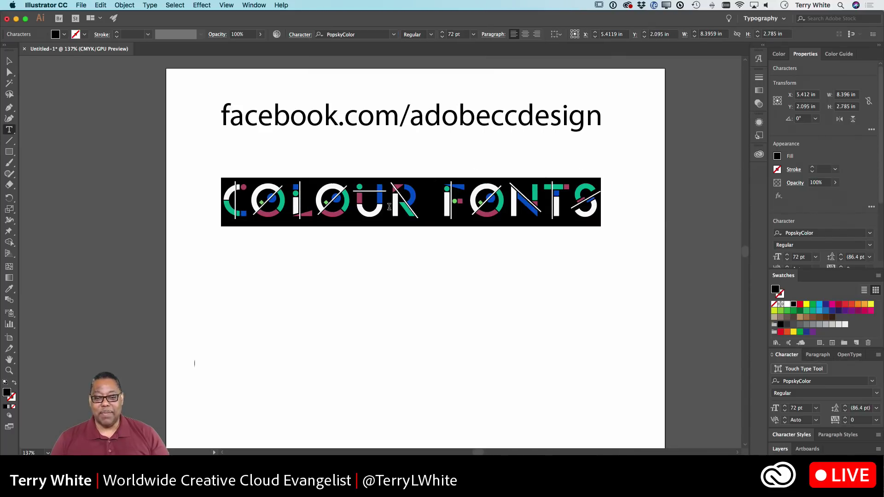
Delete the "u" from "colour" and move the two-line text object down the artboard to about Y 6.3 in
left_click(389, 207)
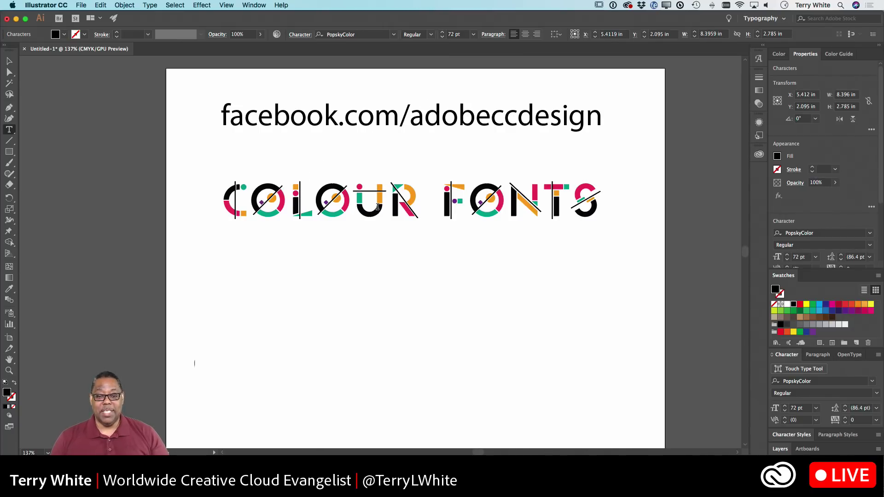
key("BackSpace")
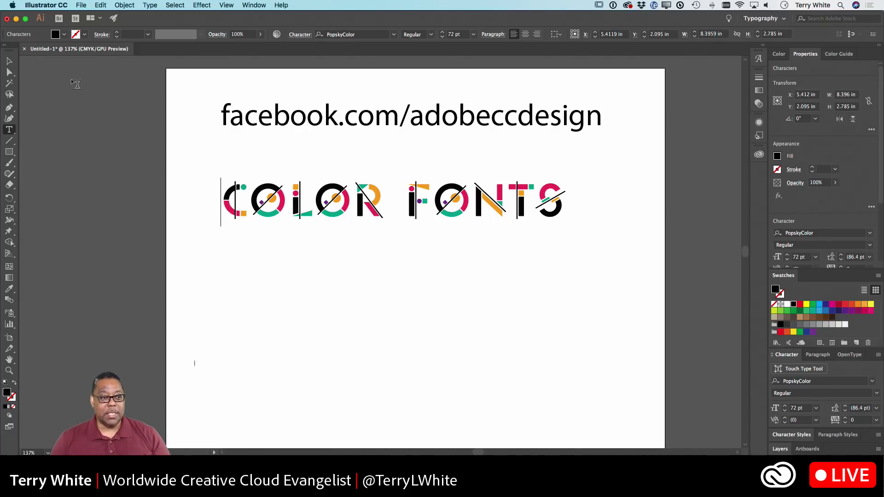
key("Escape")
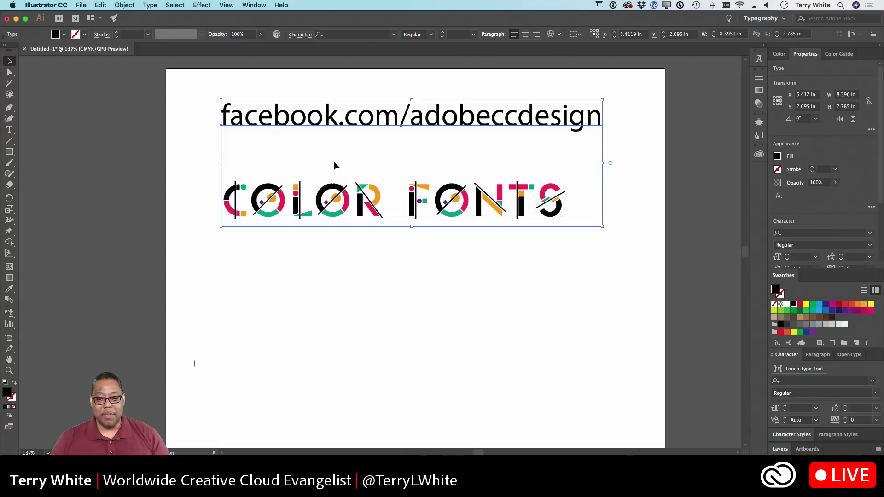
left_click_drag(327, 121, 328, 313)
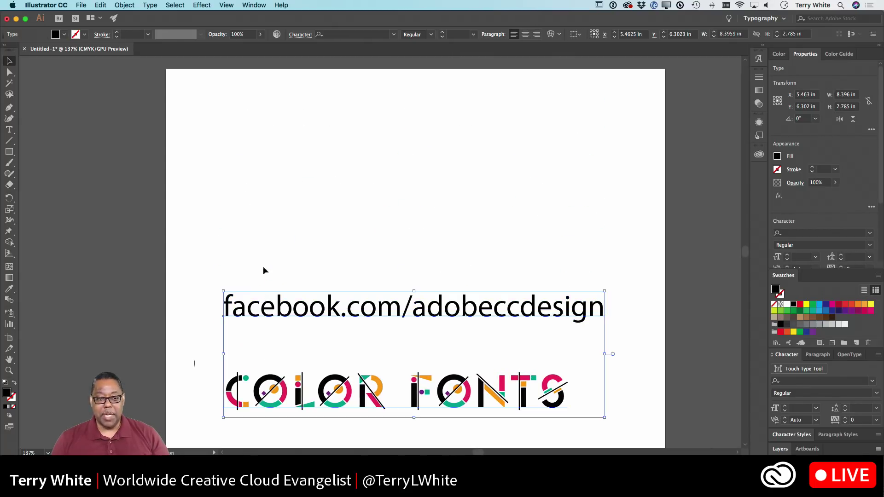
Place a new placeholder text object near the artboard's upper edge, set its font to Myriad Pro, and deselect it
left_click(10, 130)
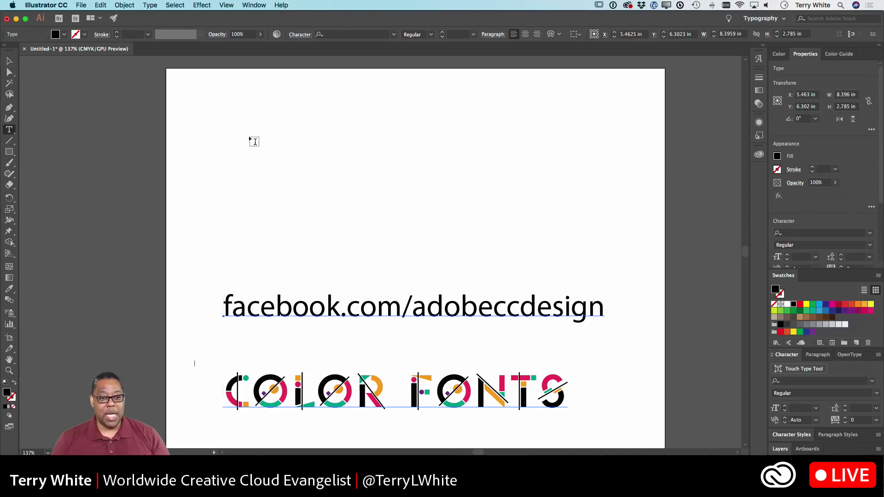
left_click(226, 131)
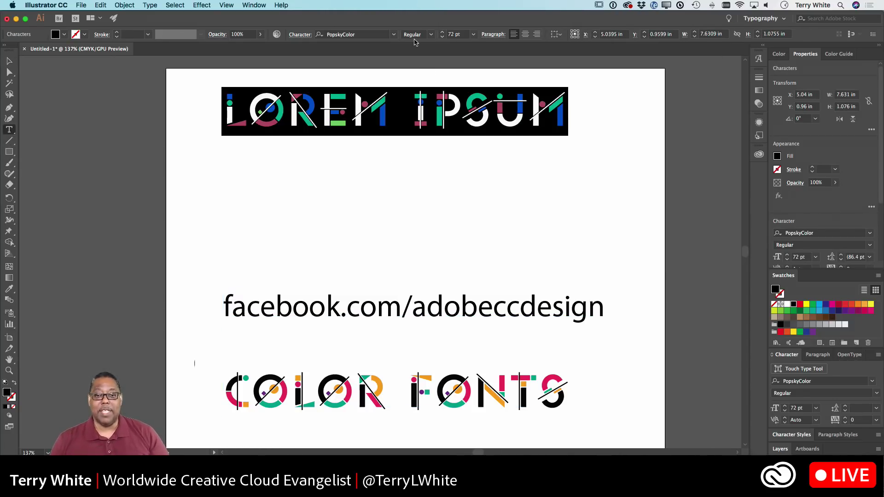
left_click(394, 35)
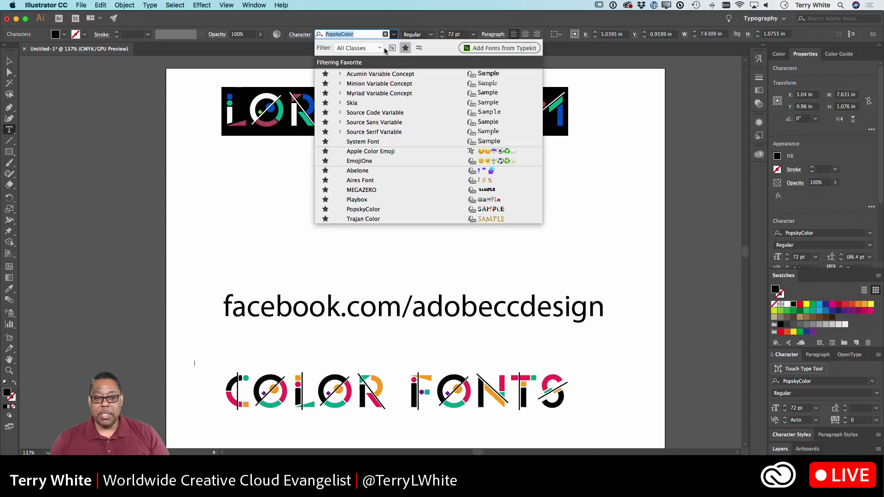
left_click(405, 48)
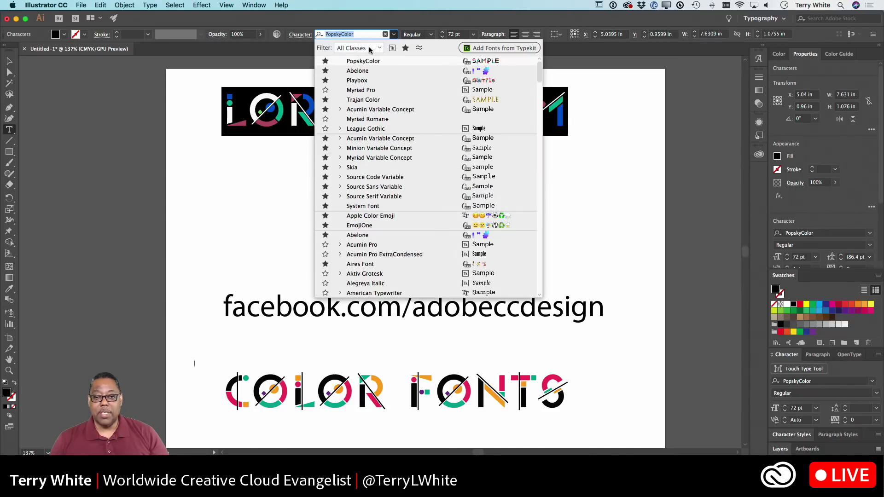
type(",ur")
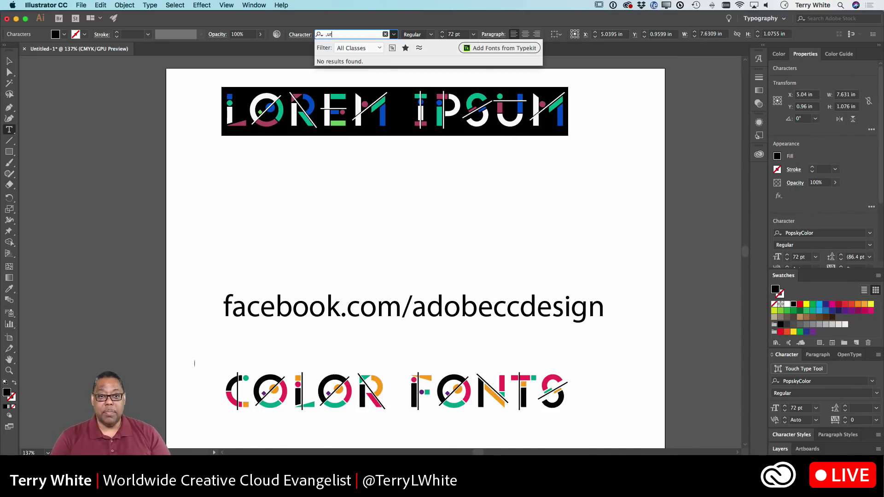
key("BackSpace")
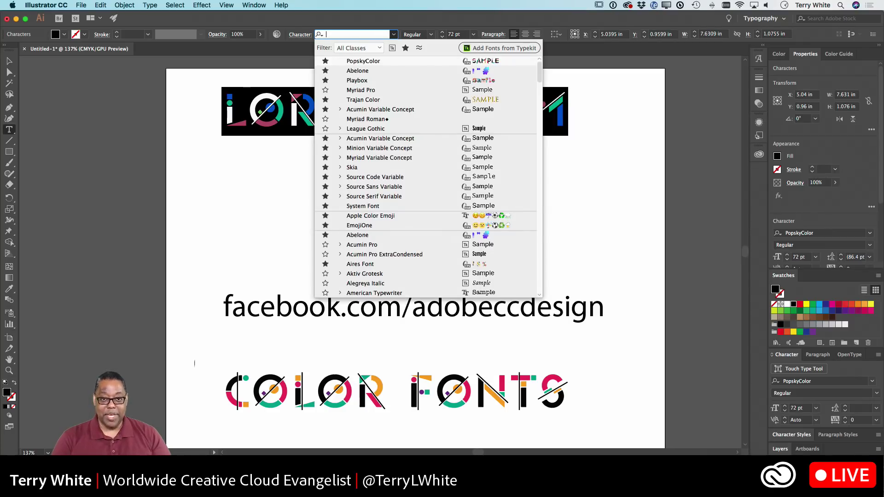
type("myriad")
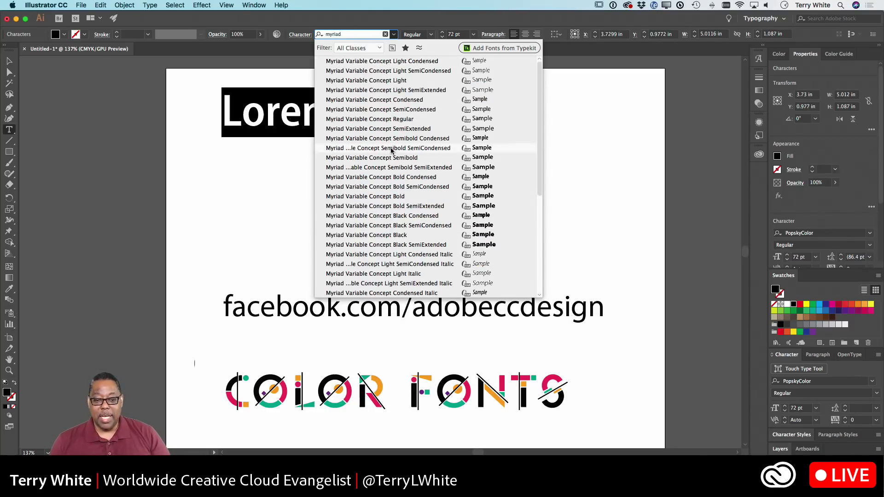
scroll(391, 152, "down", 6)
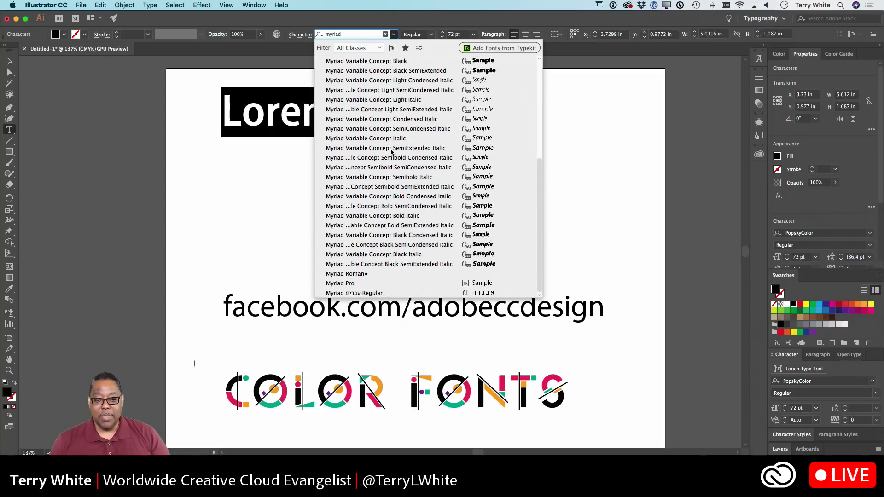
left_click(356, 286)
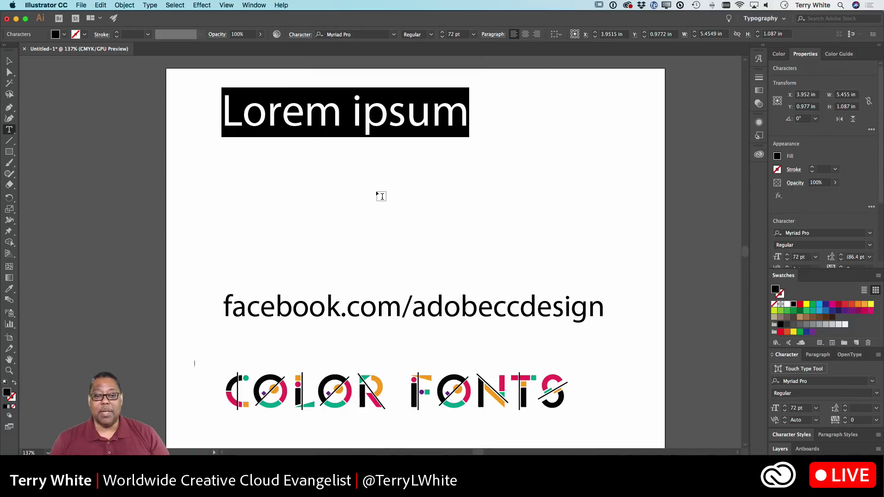
left_click(380, 184, "super")
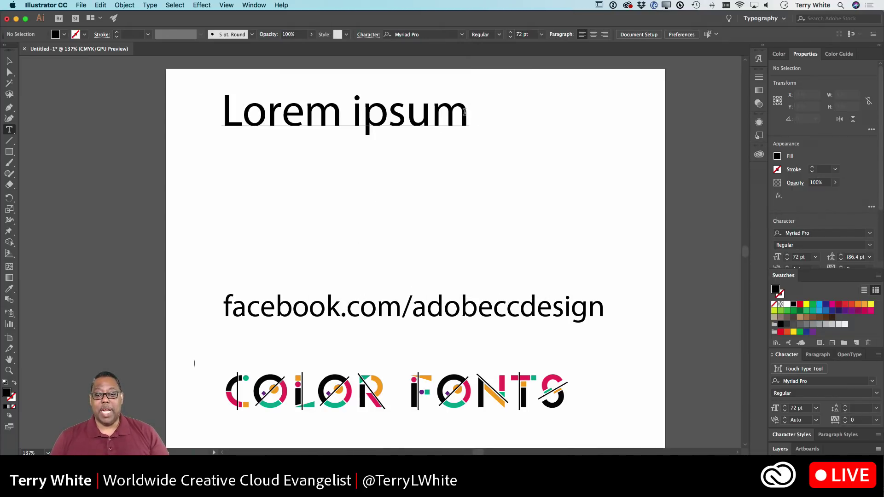
Replace the "Lorem ipsum" placeholder text with "Business" and deselect it
left_click_drag(464, 112, 190, 113)
type("Bu")
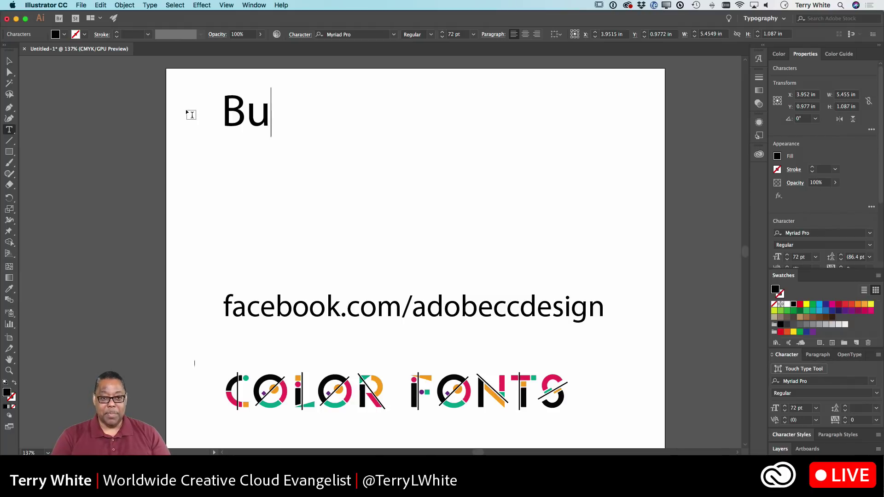
type("sinee")
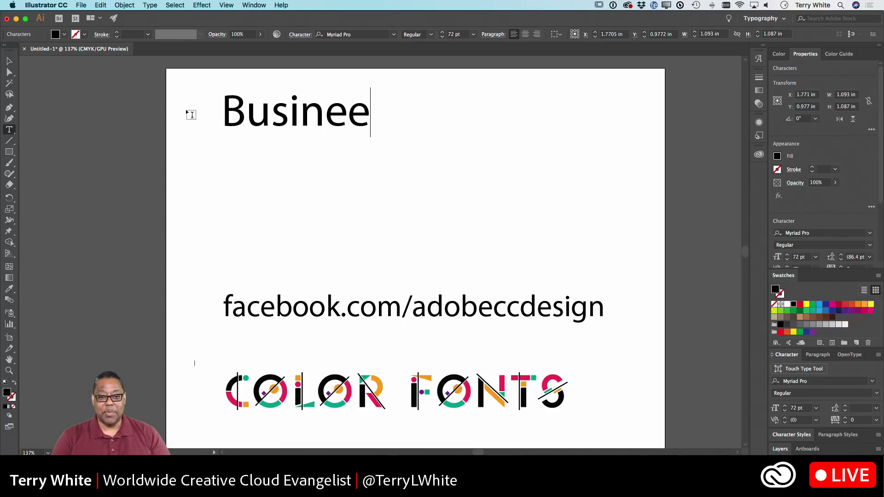
key("BackSpace")
type("s")
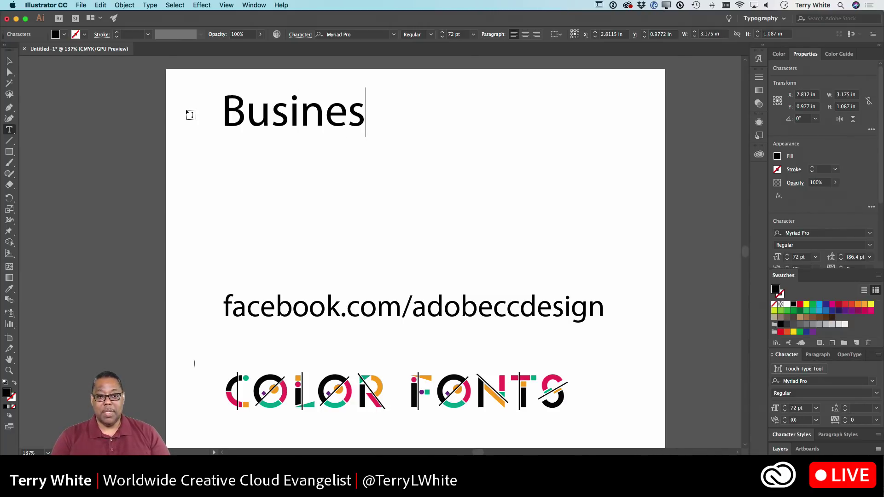
type("s")
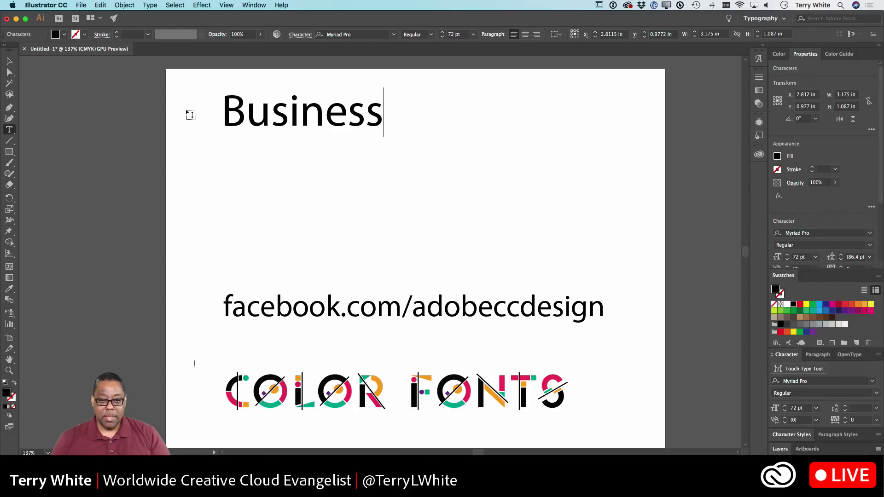
left_click(217, 124, "super")
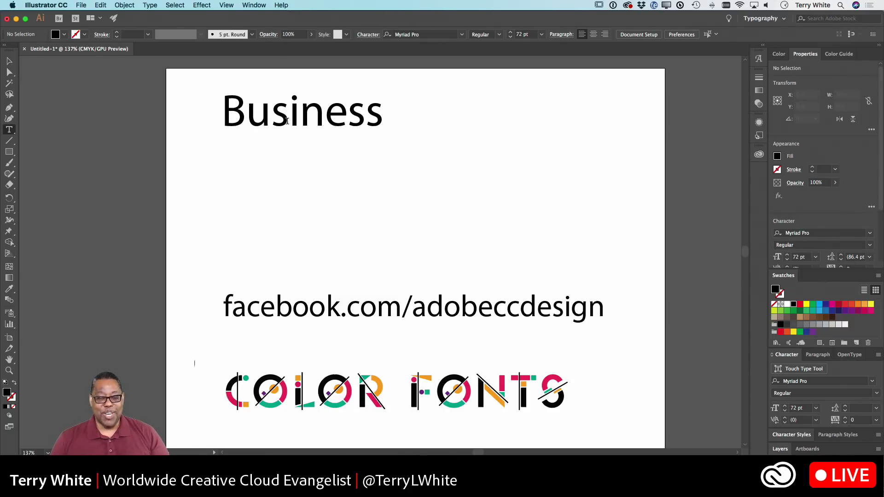
Scale the "Business" text up to about 169 pt, roughly 8.4 in wide
left_click(287, 122)
double_click(285, 133)
key("super")
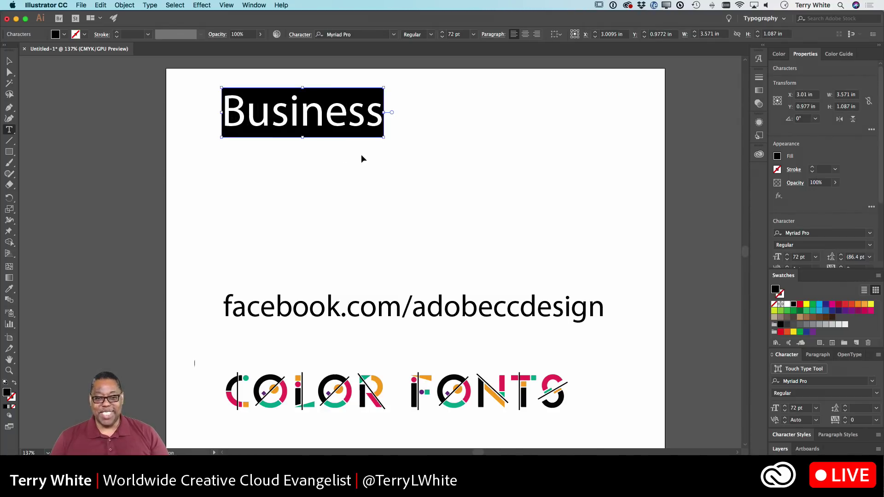
left_click_drag(385, 137, 603, 233)
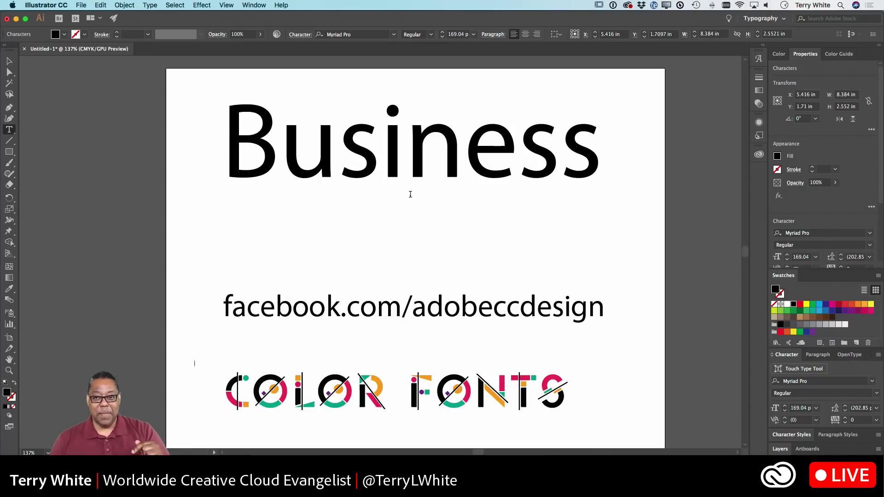
left_click(758, 20)
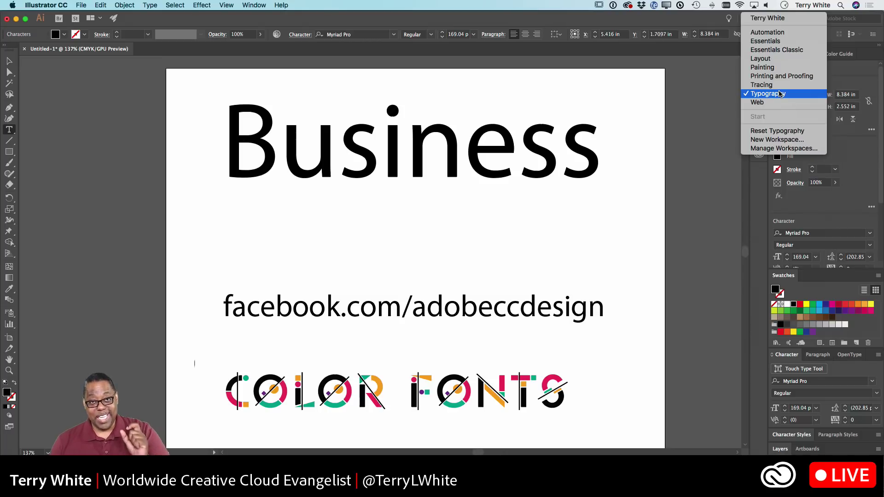
key("Escape")
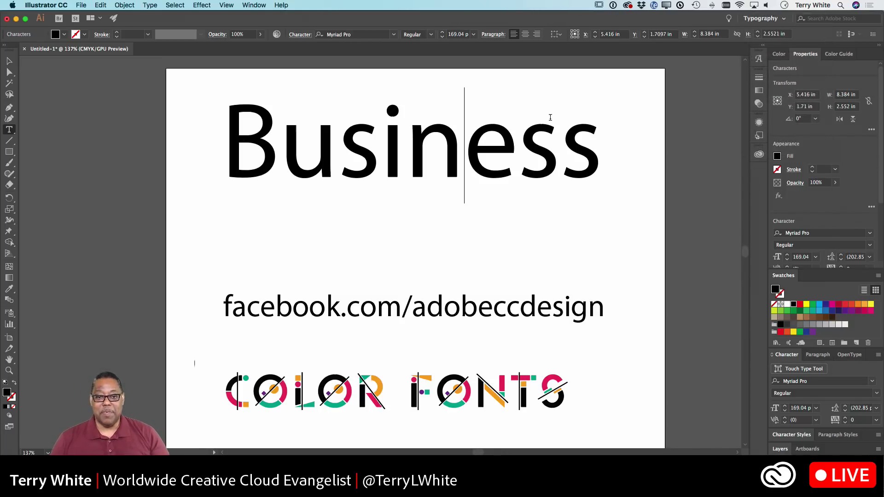
Filter the font list to favorites and set the whole "Business" text to Myriad Variable Concept
left_click_drag(594, 154, 159, 158)
left_click(377, 168)
double_click(378, 168)
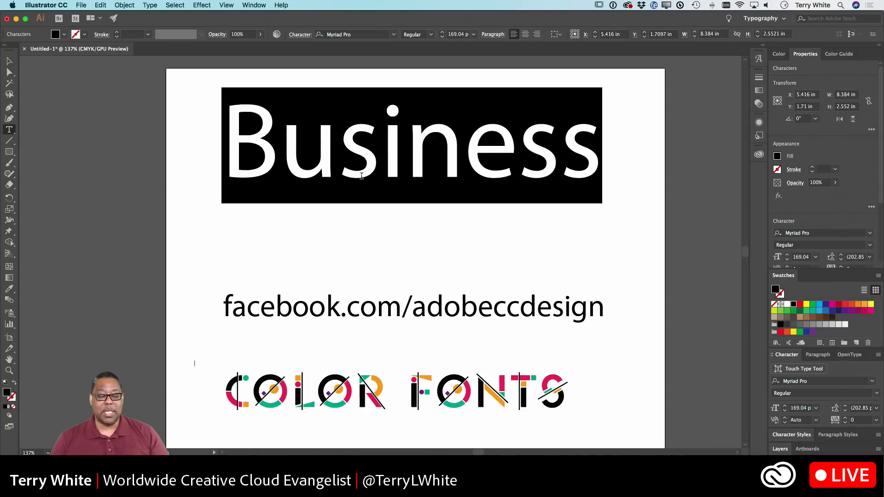
left_click(394, 35)
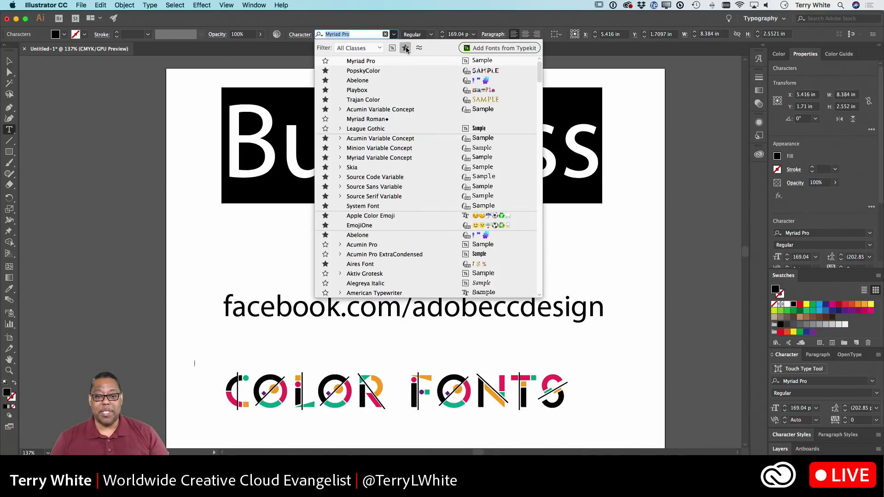
left_click(405, 47)
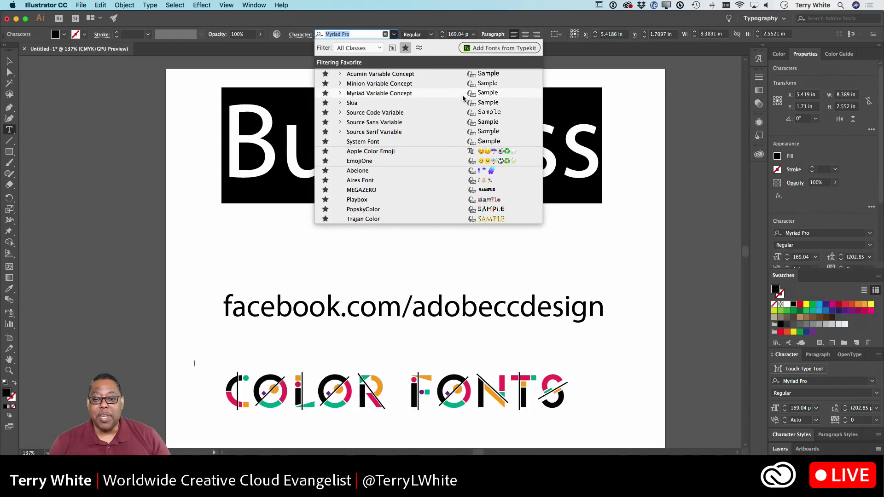
left_click(462, 95)
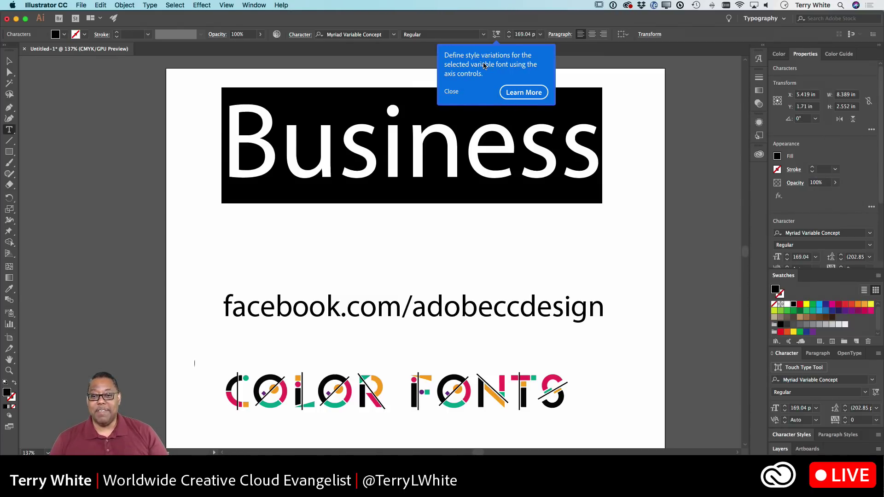
Vary the variable-font weight of "Business" between 300 and 900, ending at 300 (Light)
left_click(496, 35)
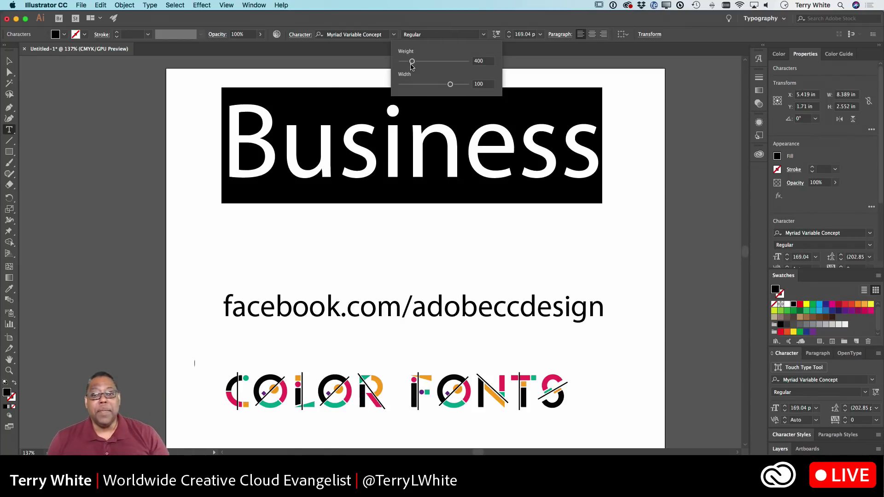
left_click_drag(412, 65, 402, 75)
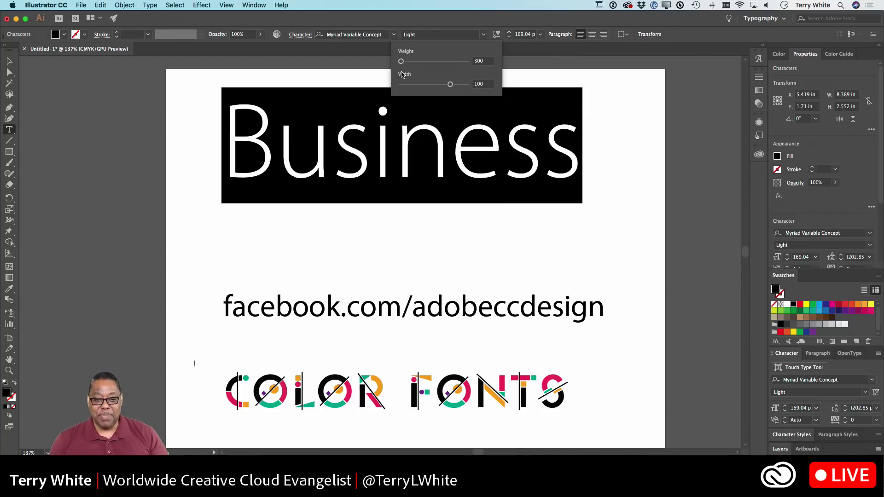
left_click_drag(402, 61, 477, 63)
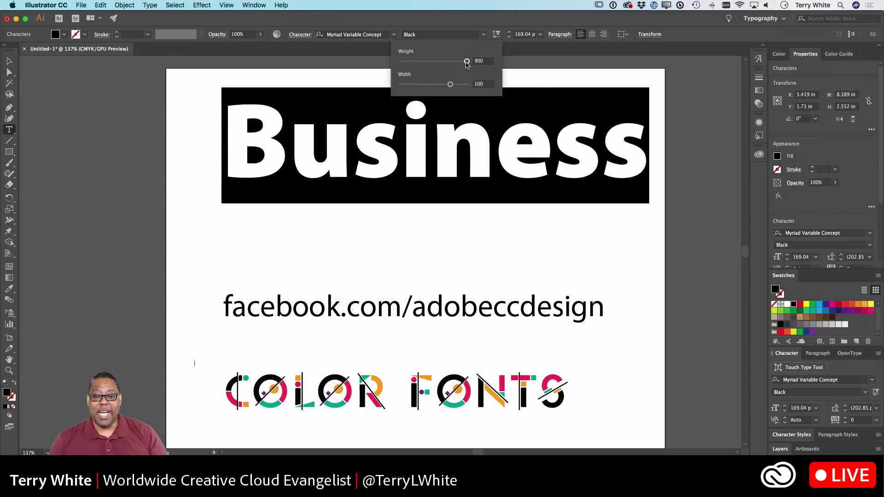
left_click_drag(467, 63, 397, 81)
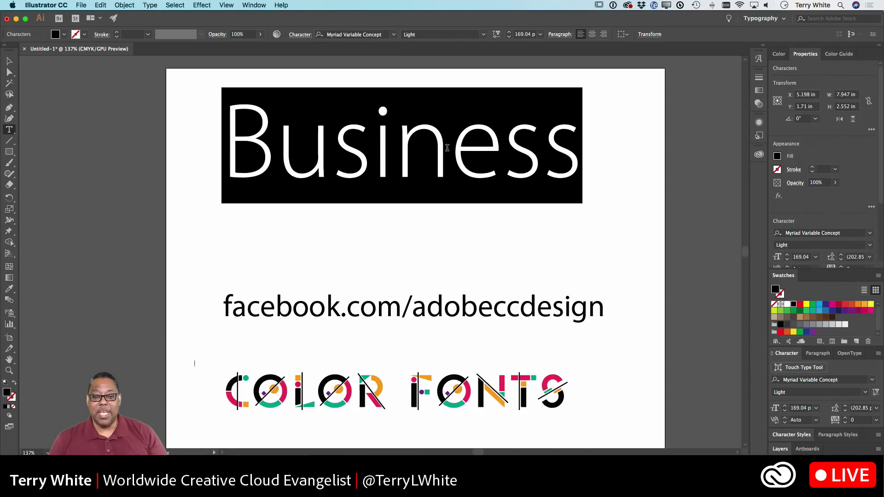
Give the letters "sin" in "Business" a weight of 774 and a red fill
left_click(444, 148)
left_click_drag(444, 147, 346, 151)
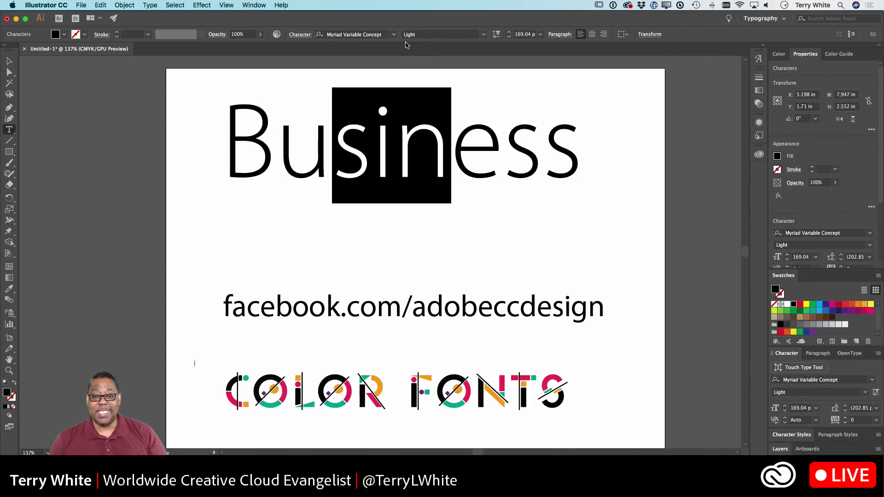
left_click(497, 34)
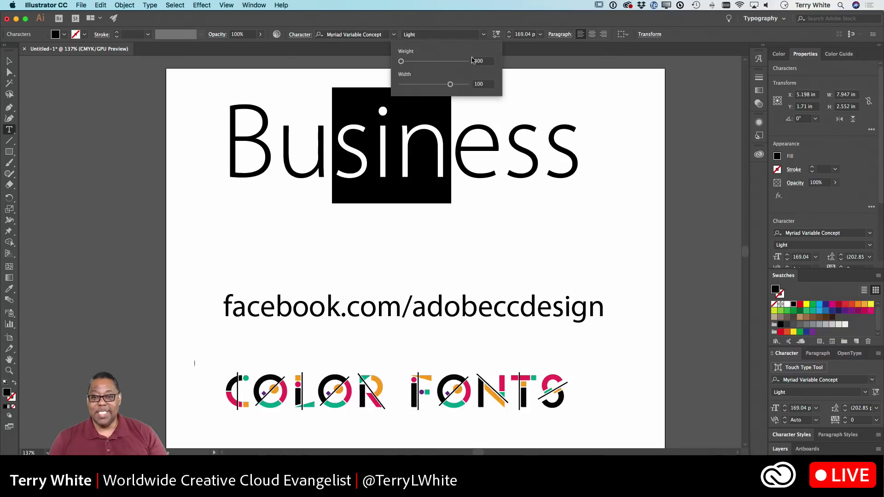
left_click_drag(401, 62, 455, 61)
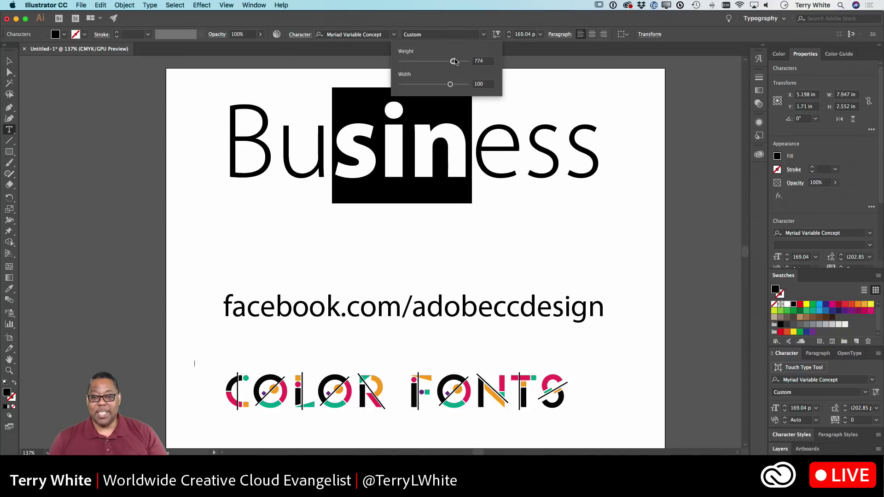
left_click(801, 306)
key("Escape")
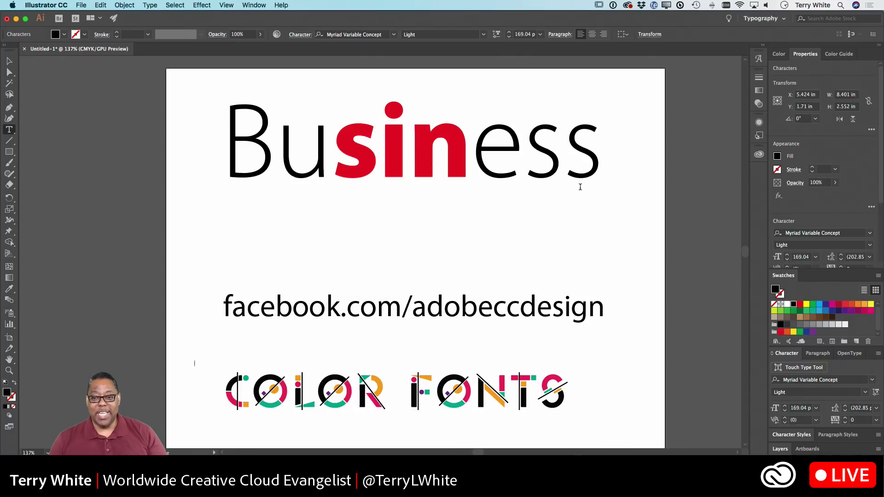
Tighten the tracking of the whole "Business" word to -40 and deselect its letters
left_click_drag(593, 154, 221, 152)
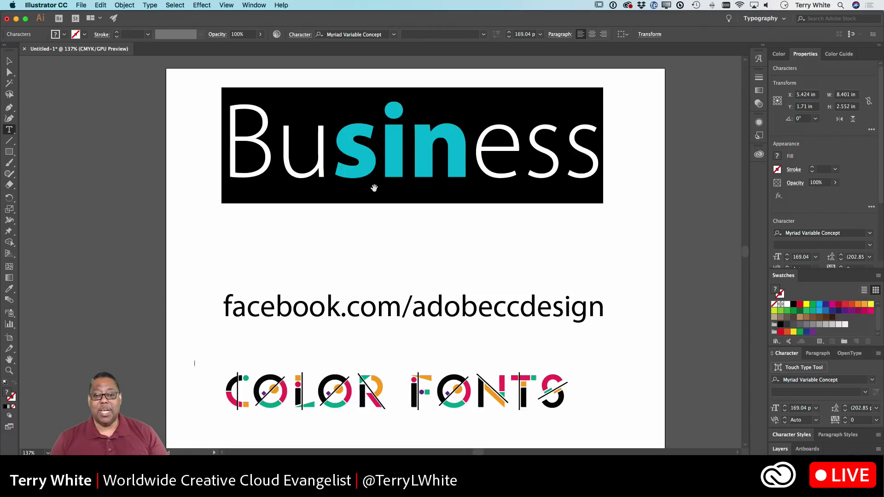
key("alt+Left")
key("alt+Left")
key("alt+Left")
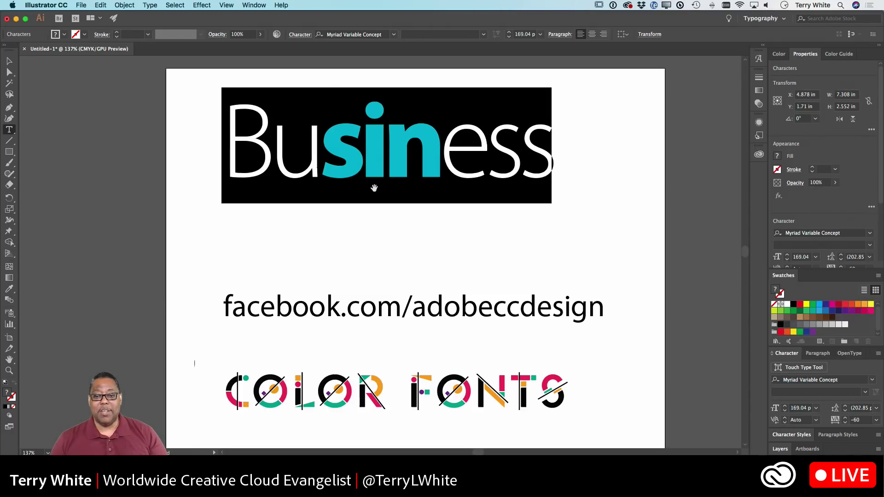
key("alt+Right")
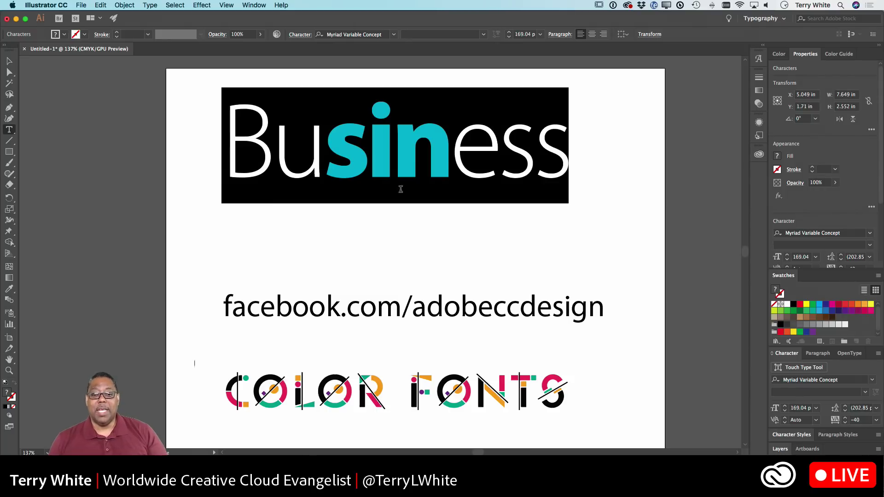
left_click(469, 171)
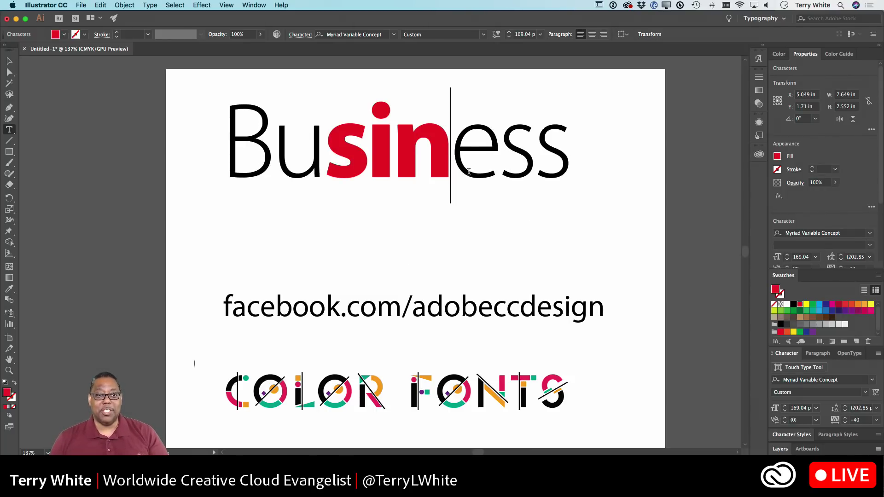
Place a new 72 pt text object between "Business" and the facebook.com line reading "Variable Fonts"
left_click(276, 265, "super")
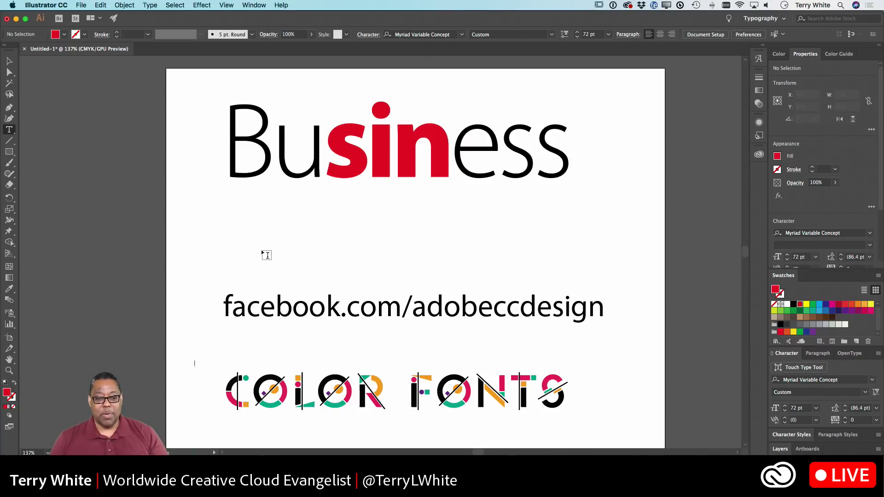
left_click(262, 252)
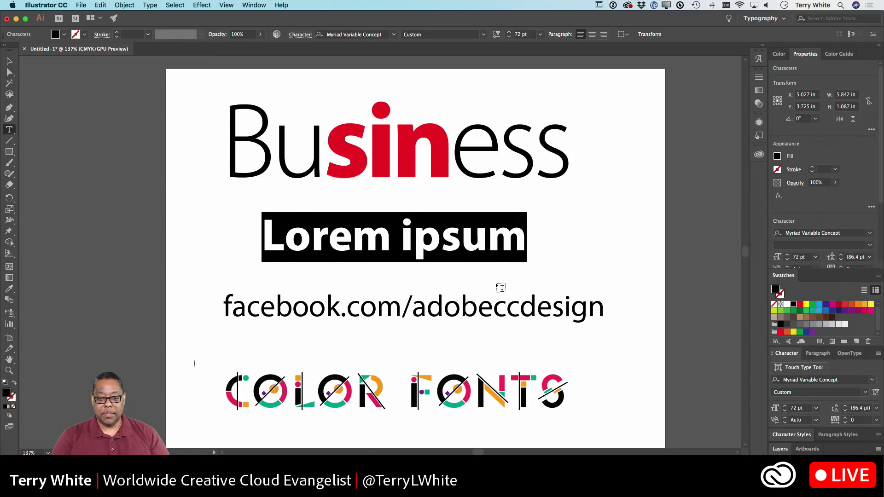
type("Variable")
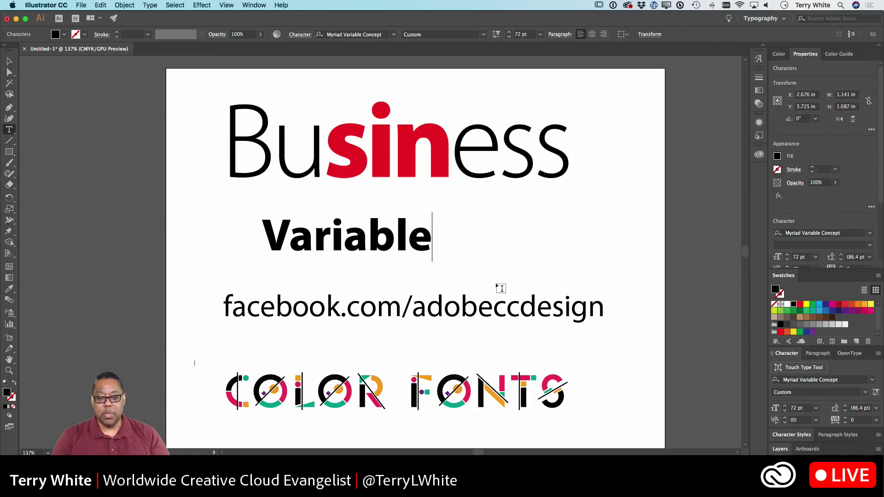
type(" Fonts")
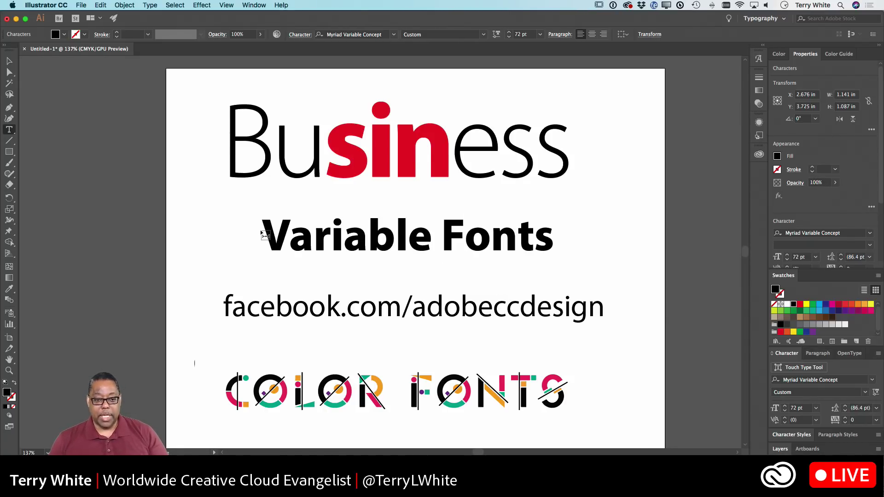
Set the "Variable Fonts" text to Acumin Variable Concept Condensed Light and look through the font's style list
left_click_drag(267, 237, 742, 239)
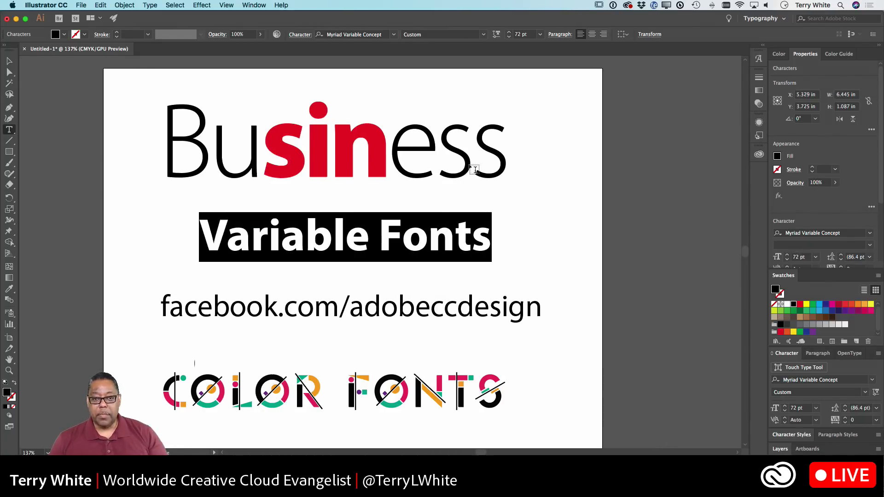
left_click(394, 34)
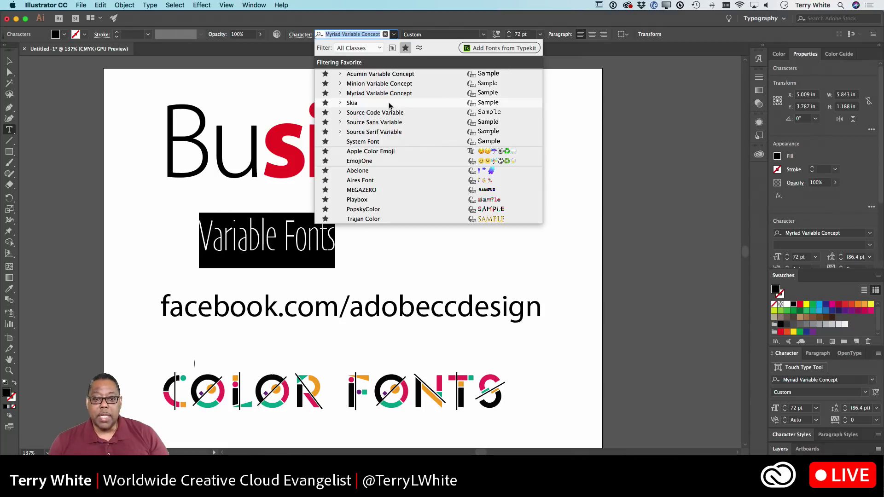
left_click(395, 74)
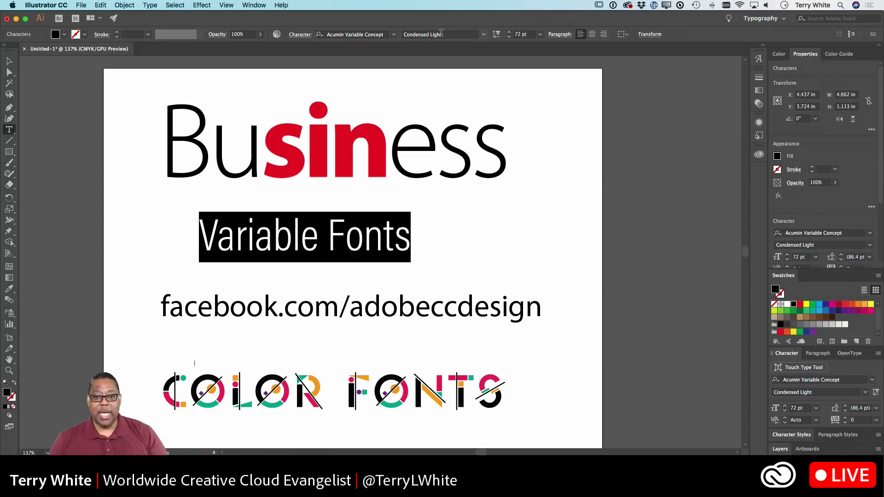
left_click(484, 35)
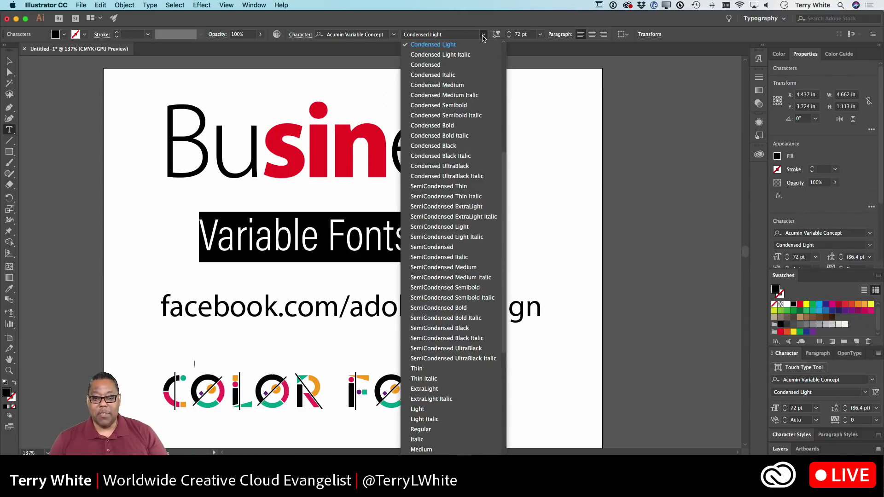
left_click(483, 37)
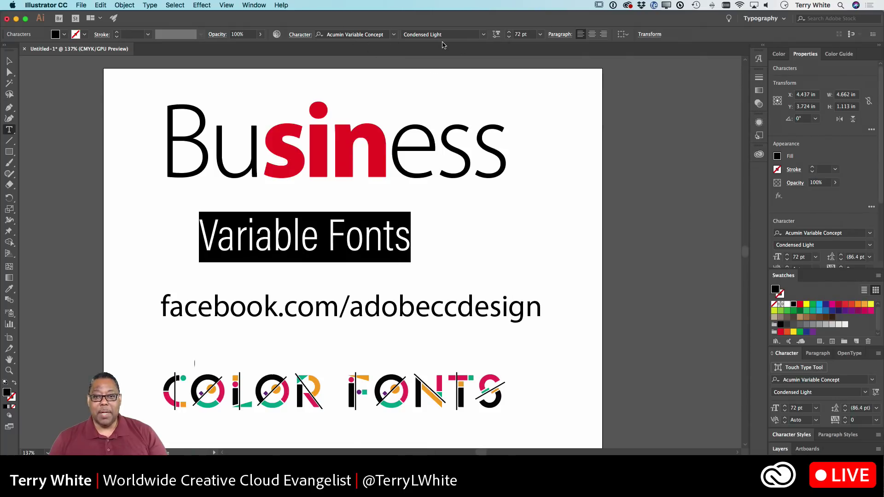
Set the "Variable Fonts" text to weight 900, width 54 and slant 12, and deselect its characters
left_click(495, 36)
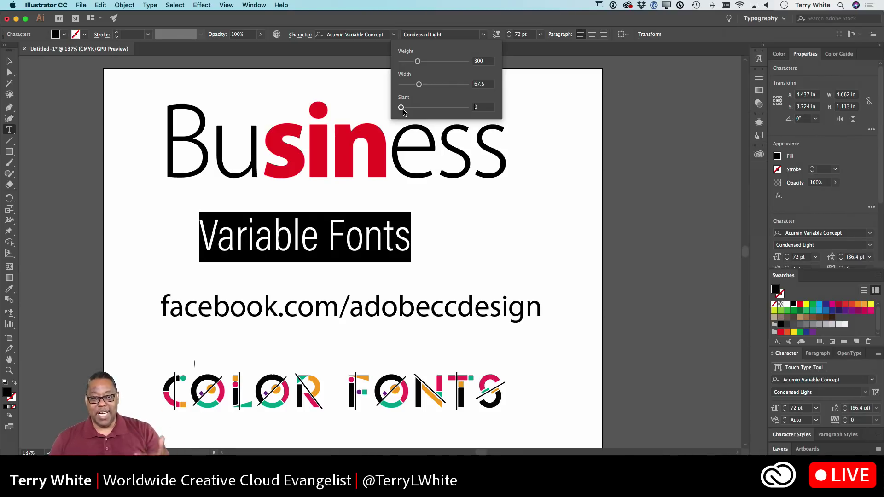
left_click_drag(418, 61, 501, 105)
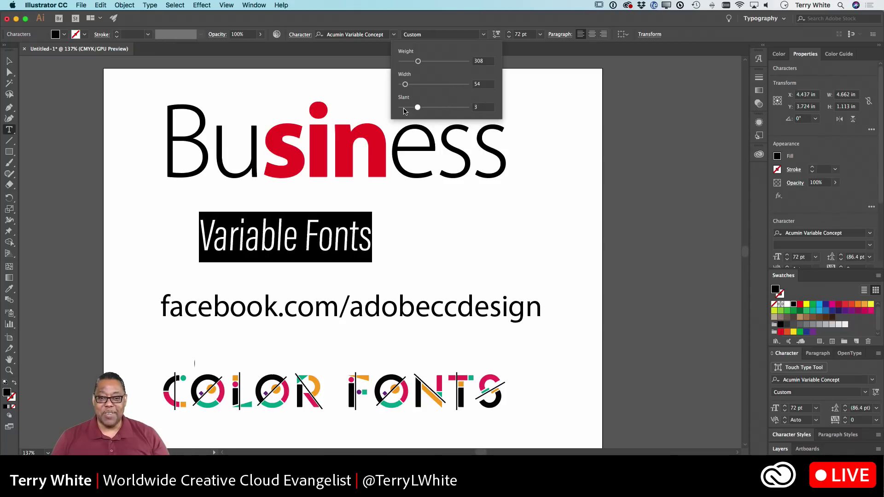
mouse_move(466, 107)
left_mouse_down()
mouse_move(371, 118)
mouse_move(478, 107)
left_mouse_up()
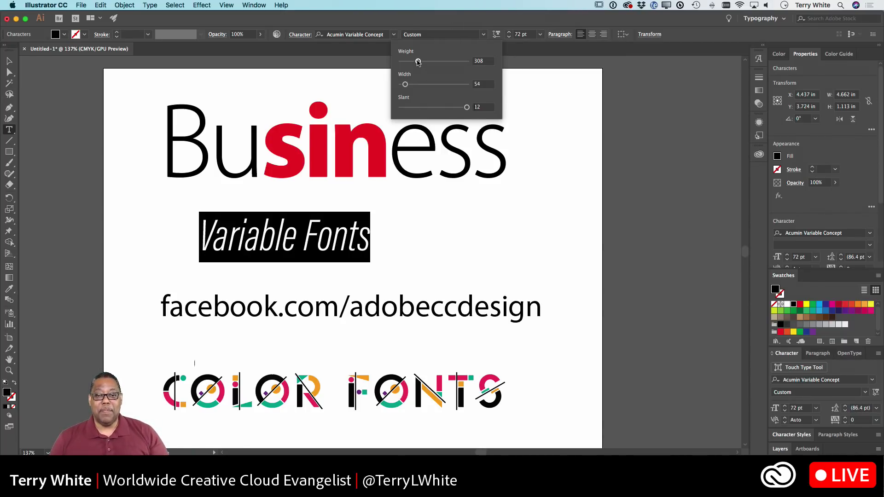
left_click_drag(416, 63, 472, 65)
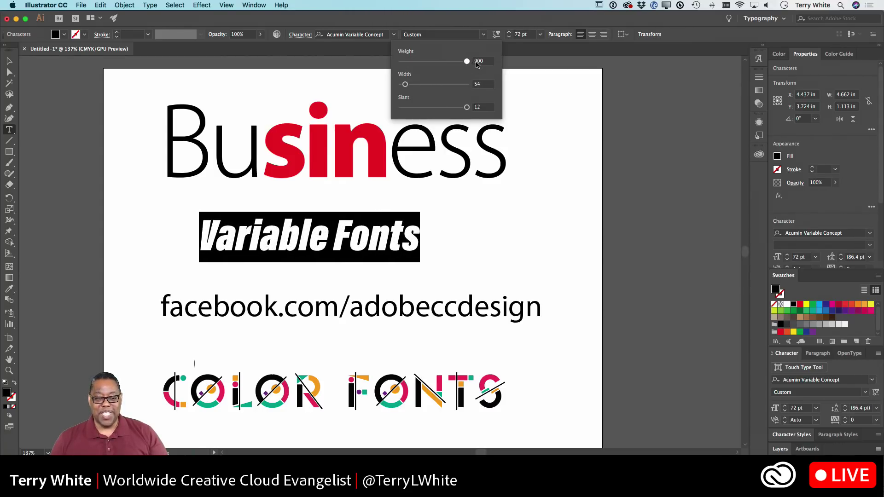
left_click(389, 223)
left_click(390, 226)
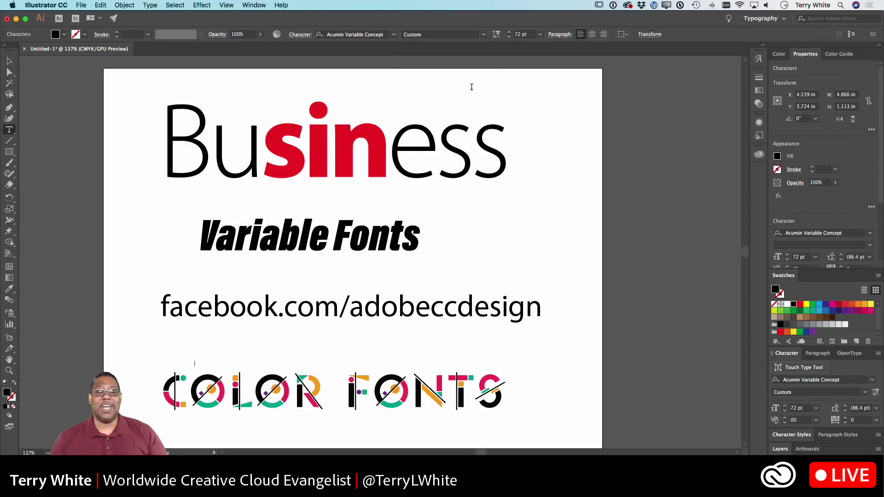